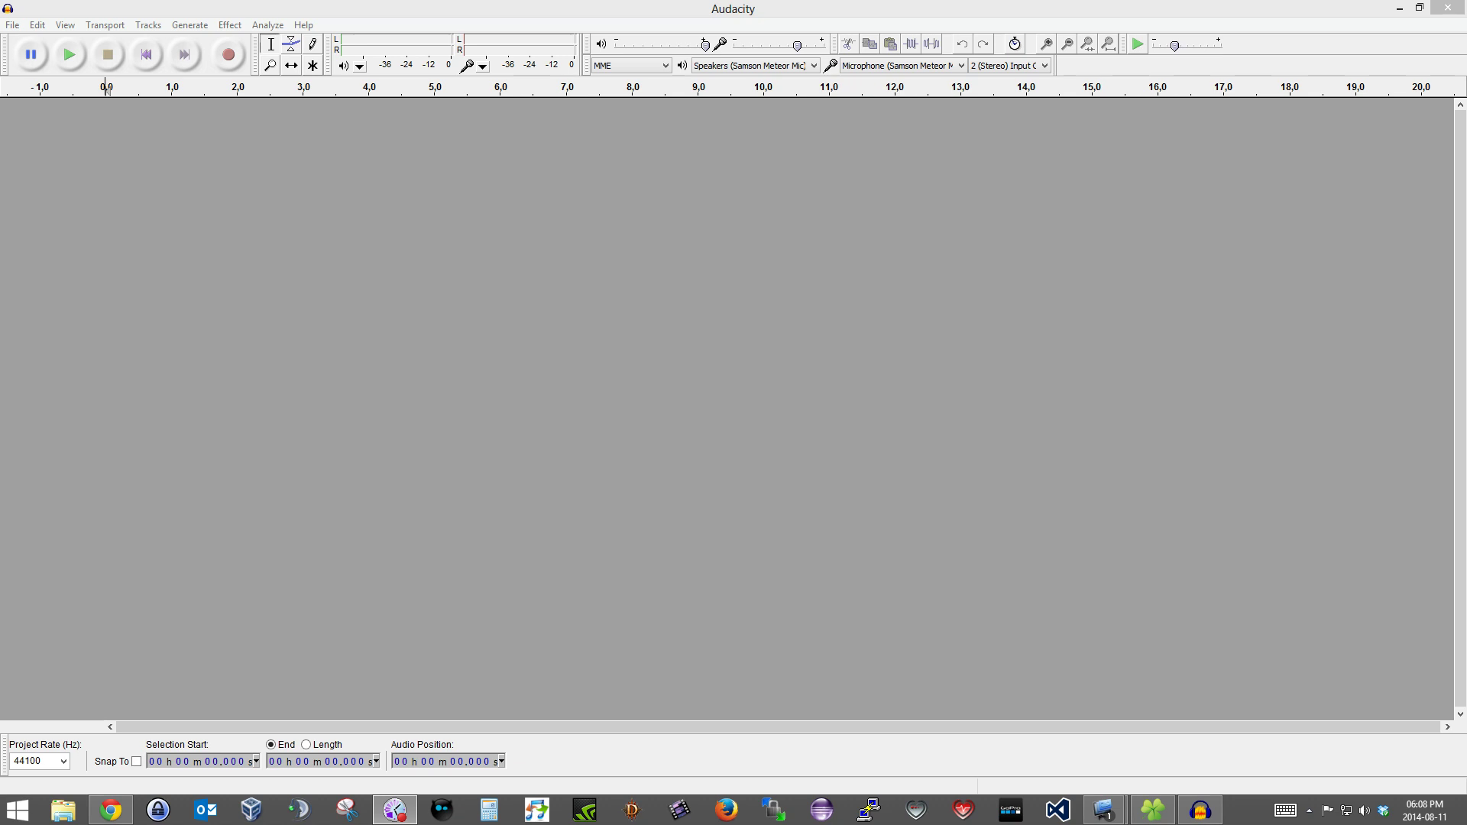
Step: Check the FFmpeg library location in Preferences and close them without changes
left_click(37, 26)
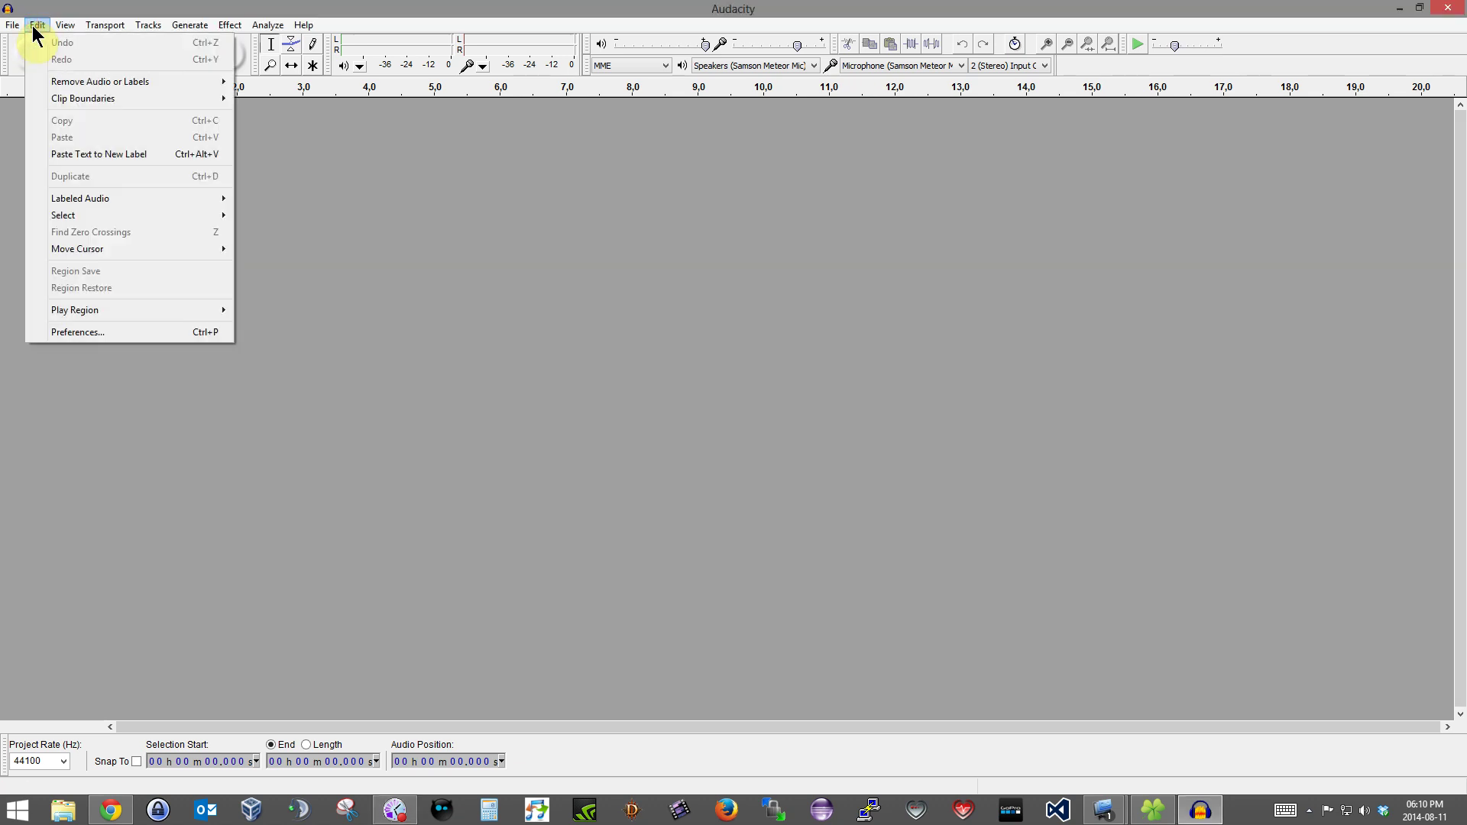
left_click(103, 337)
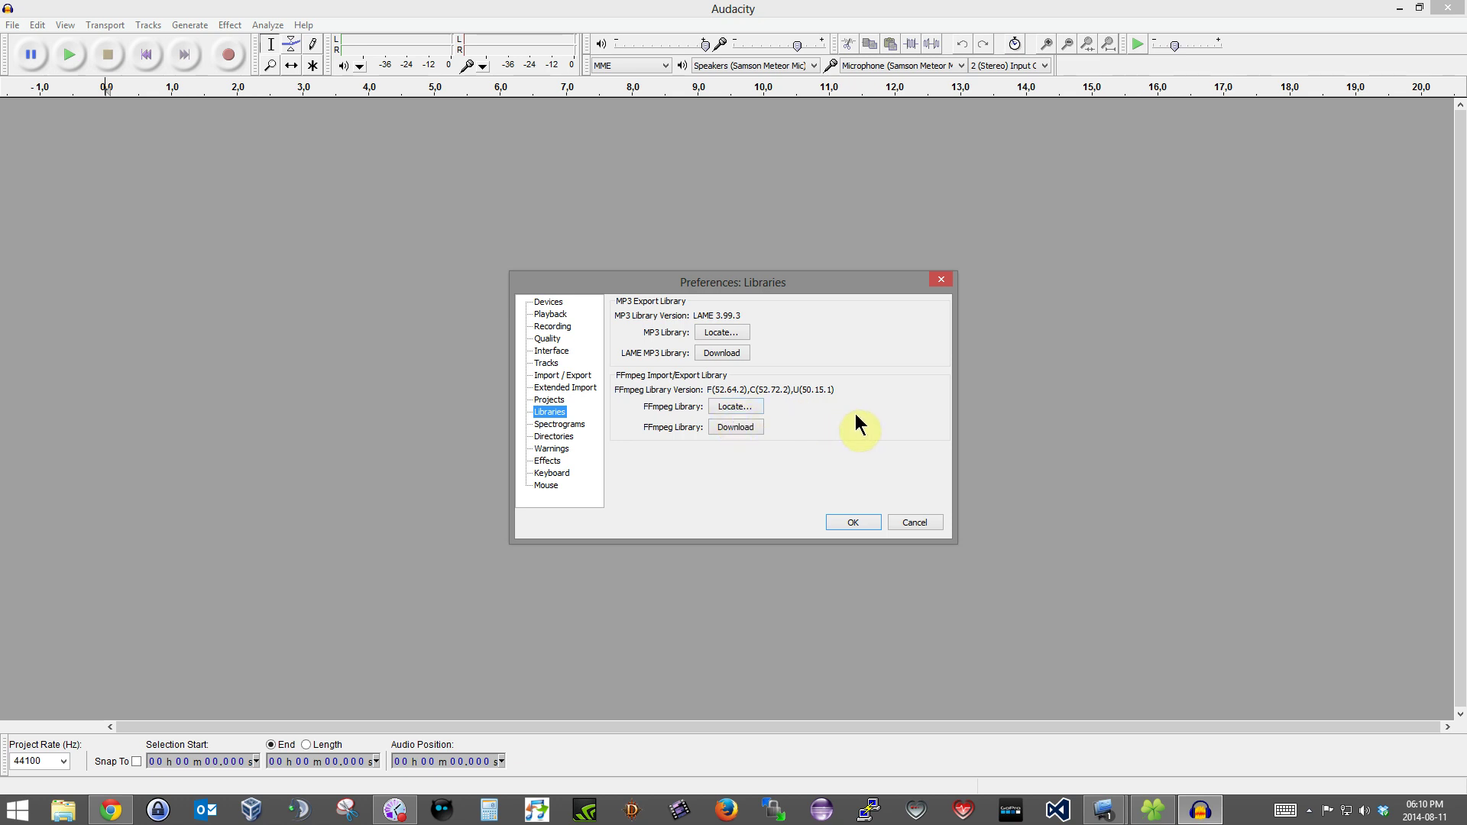
left_click(737, 409)
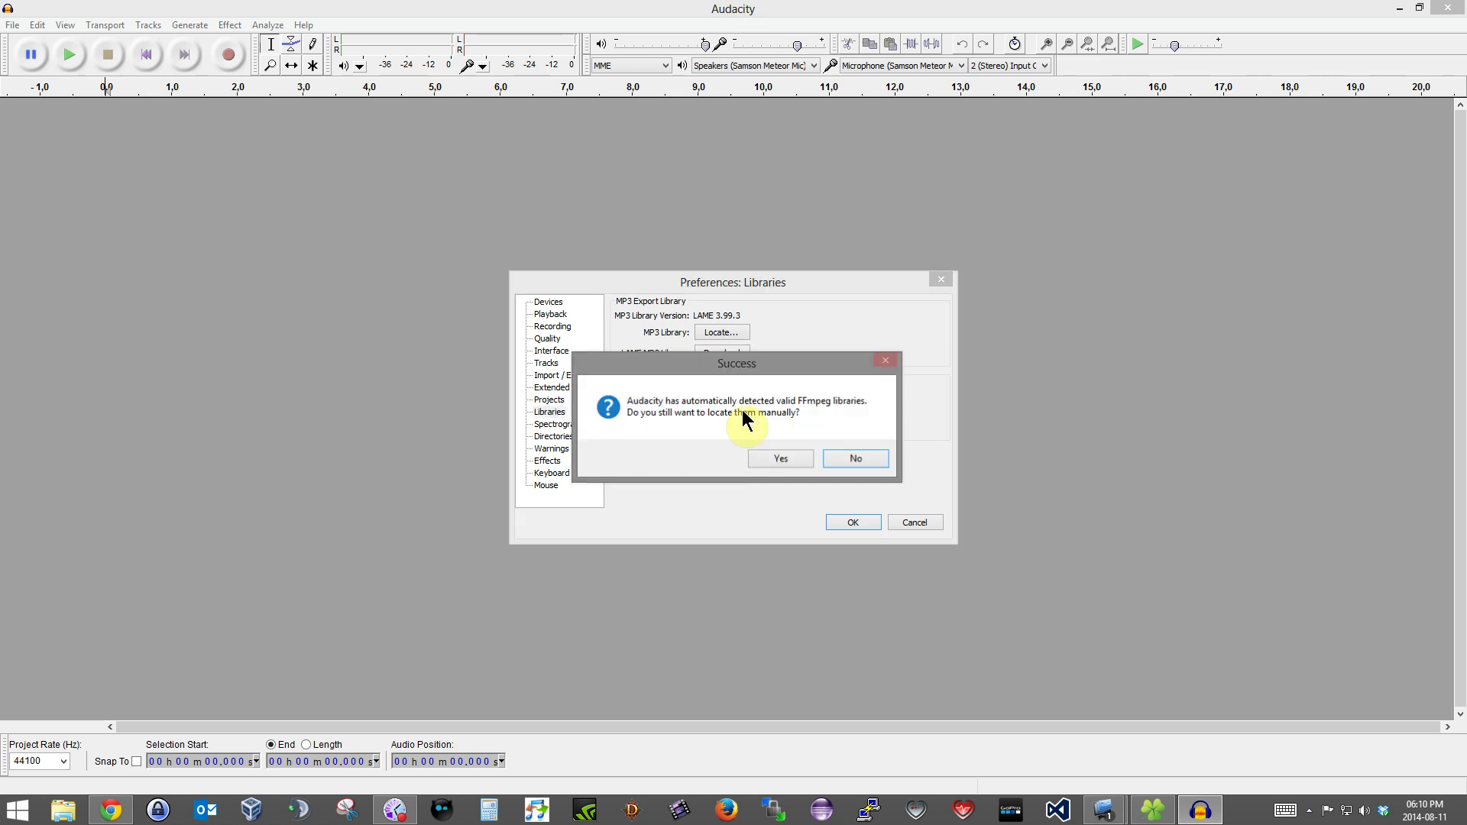
left_click(768, 453)
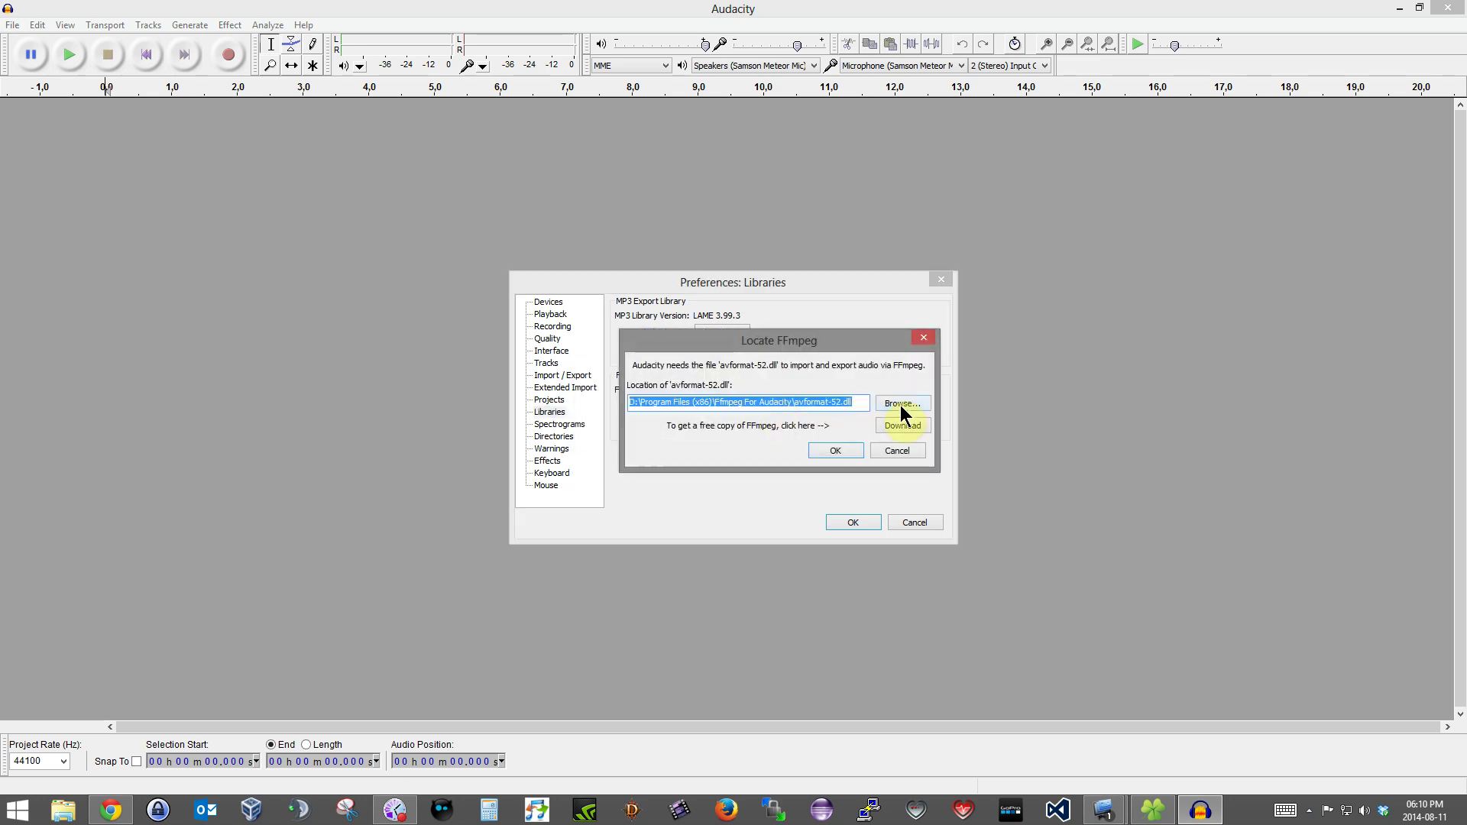
left_click(888, 452)
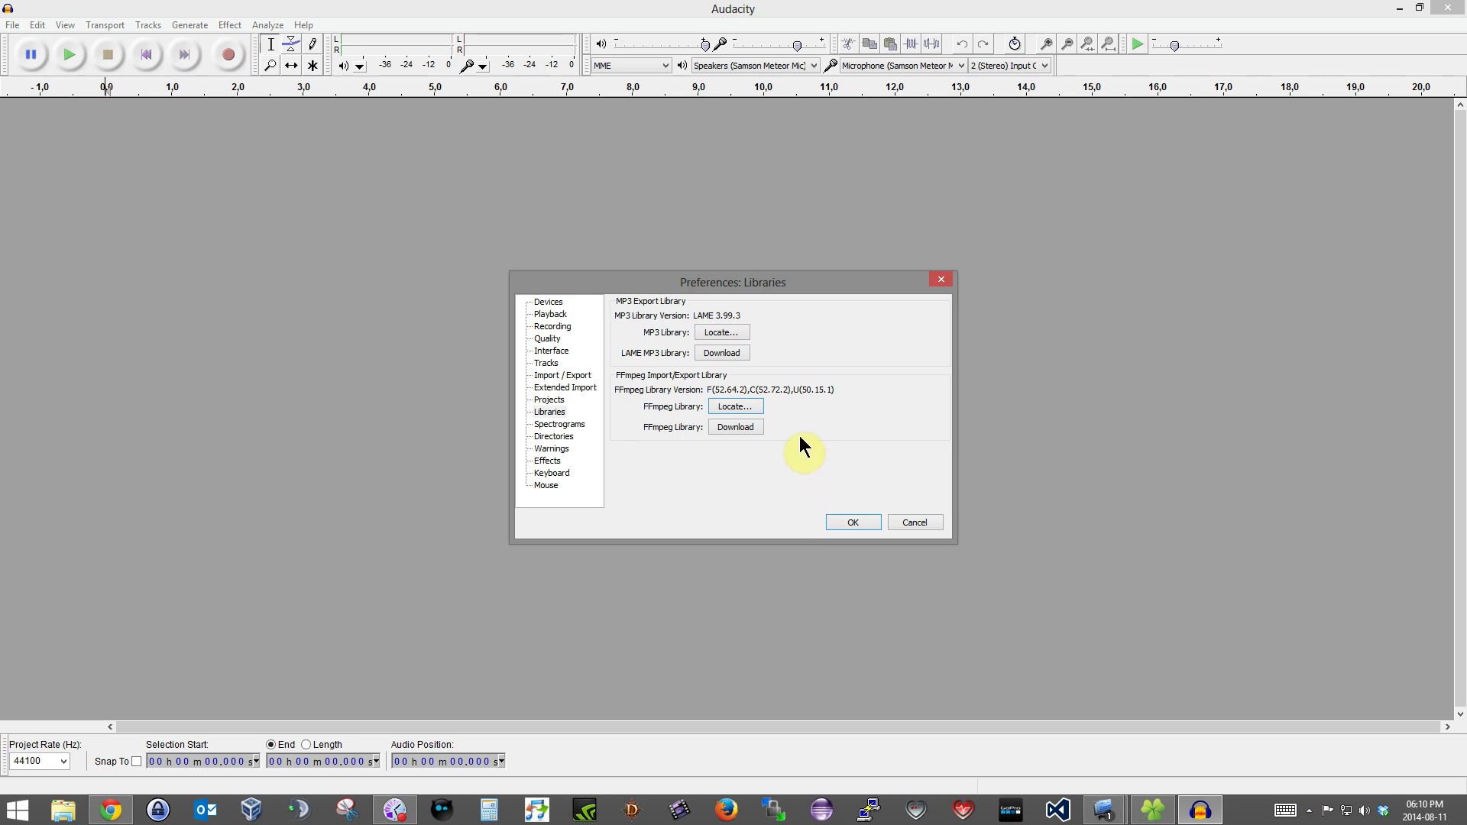
left_click(870, 522)
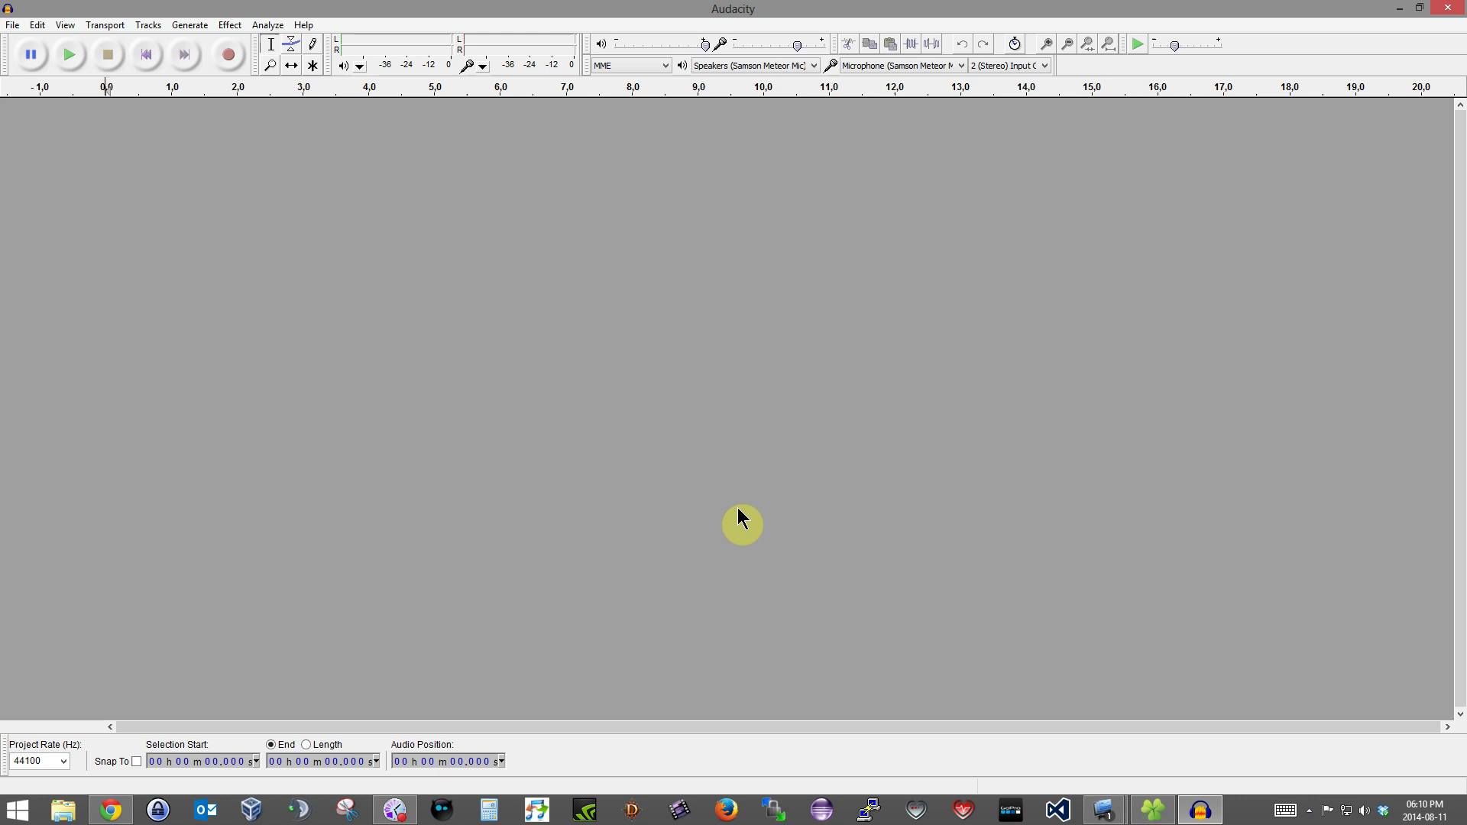
Step: Import the Dexpot video's audio as a mono 48000 Hz track and briefly play it
left_click(12, 24)
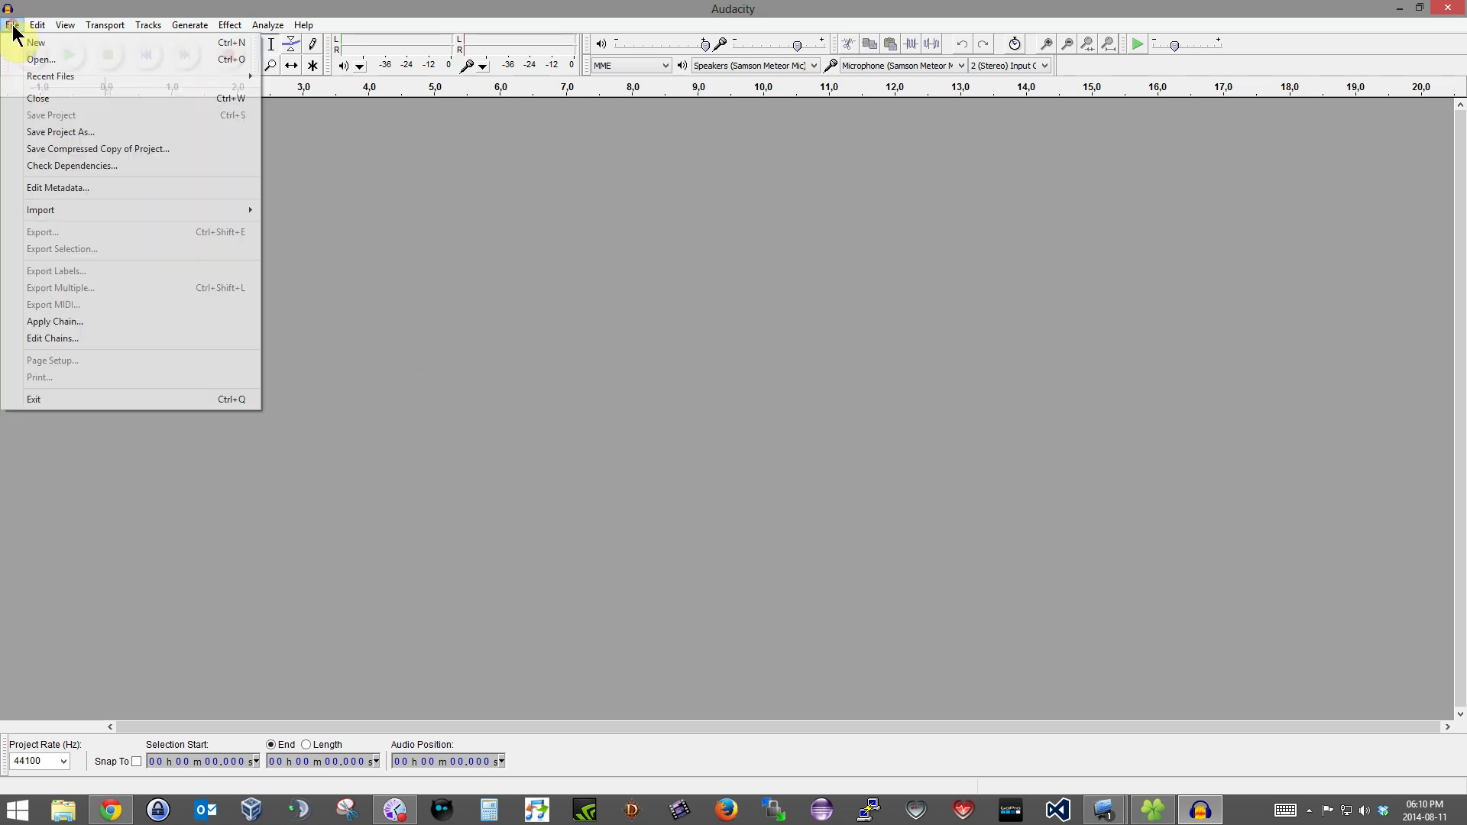
left_click(44, 58)
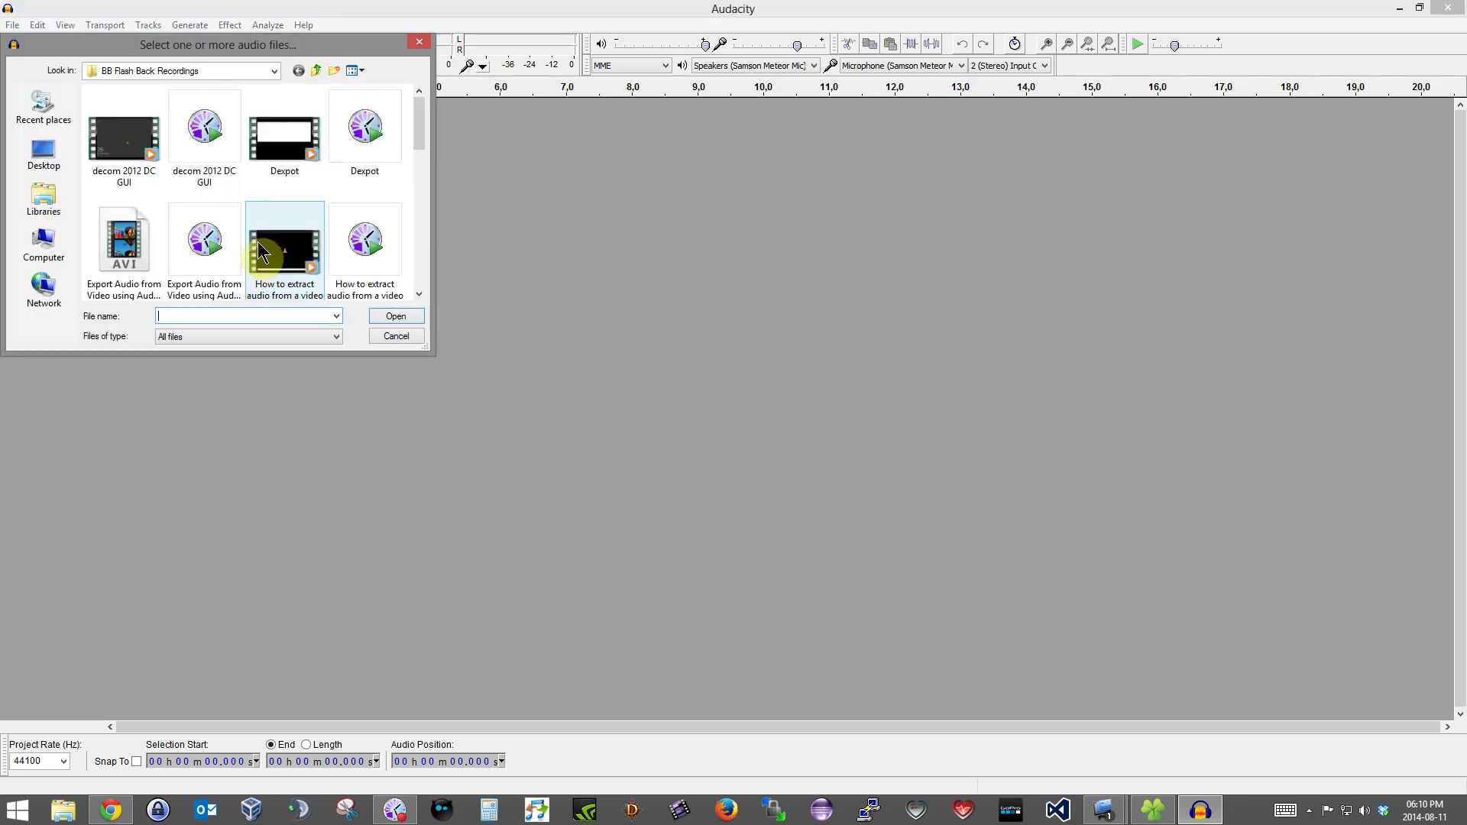
left_click(282, 153)
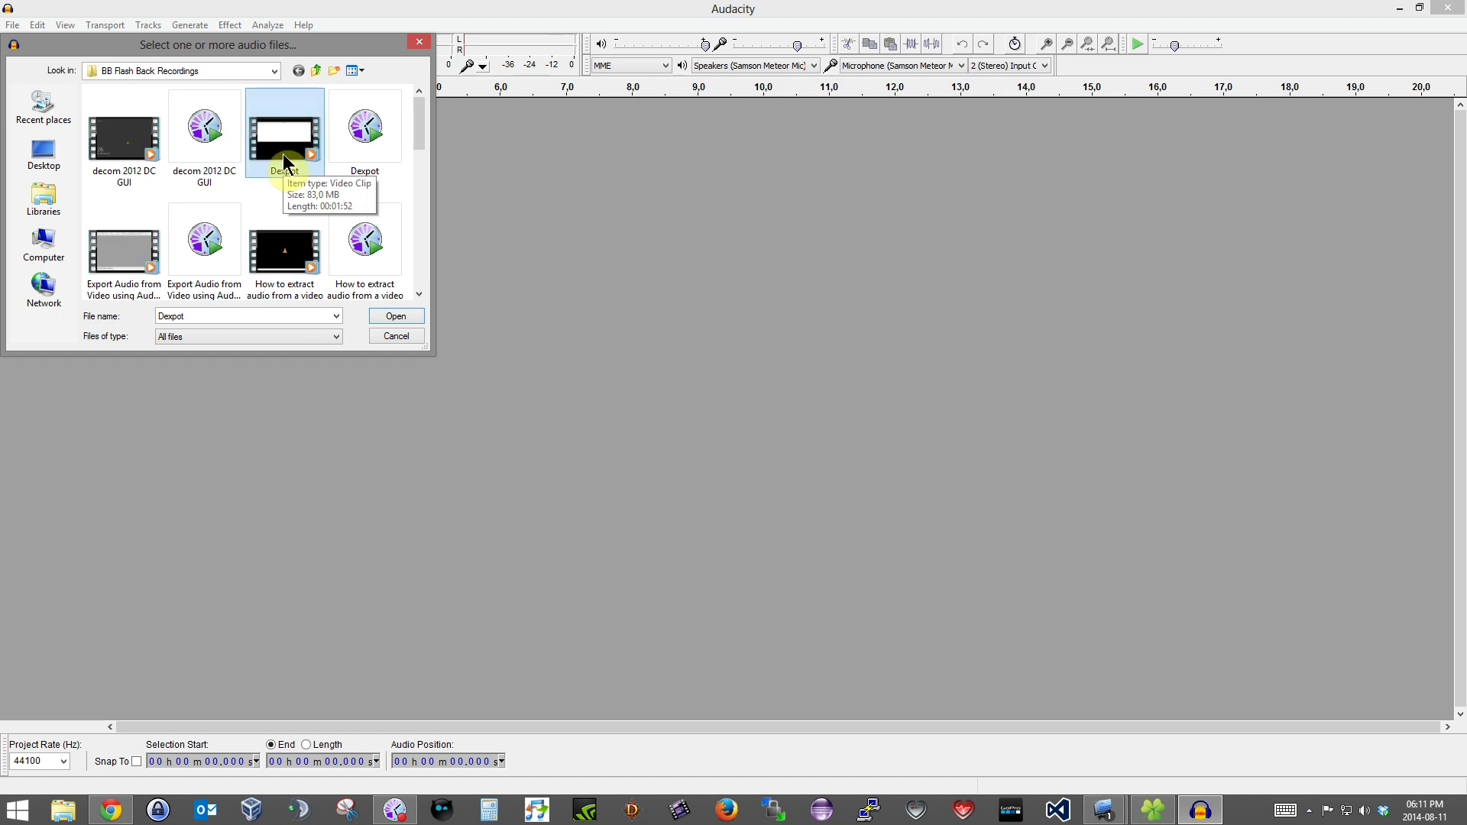
double_click(284, 153)
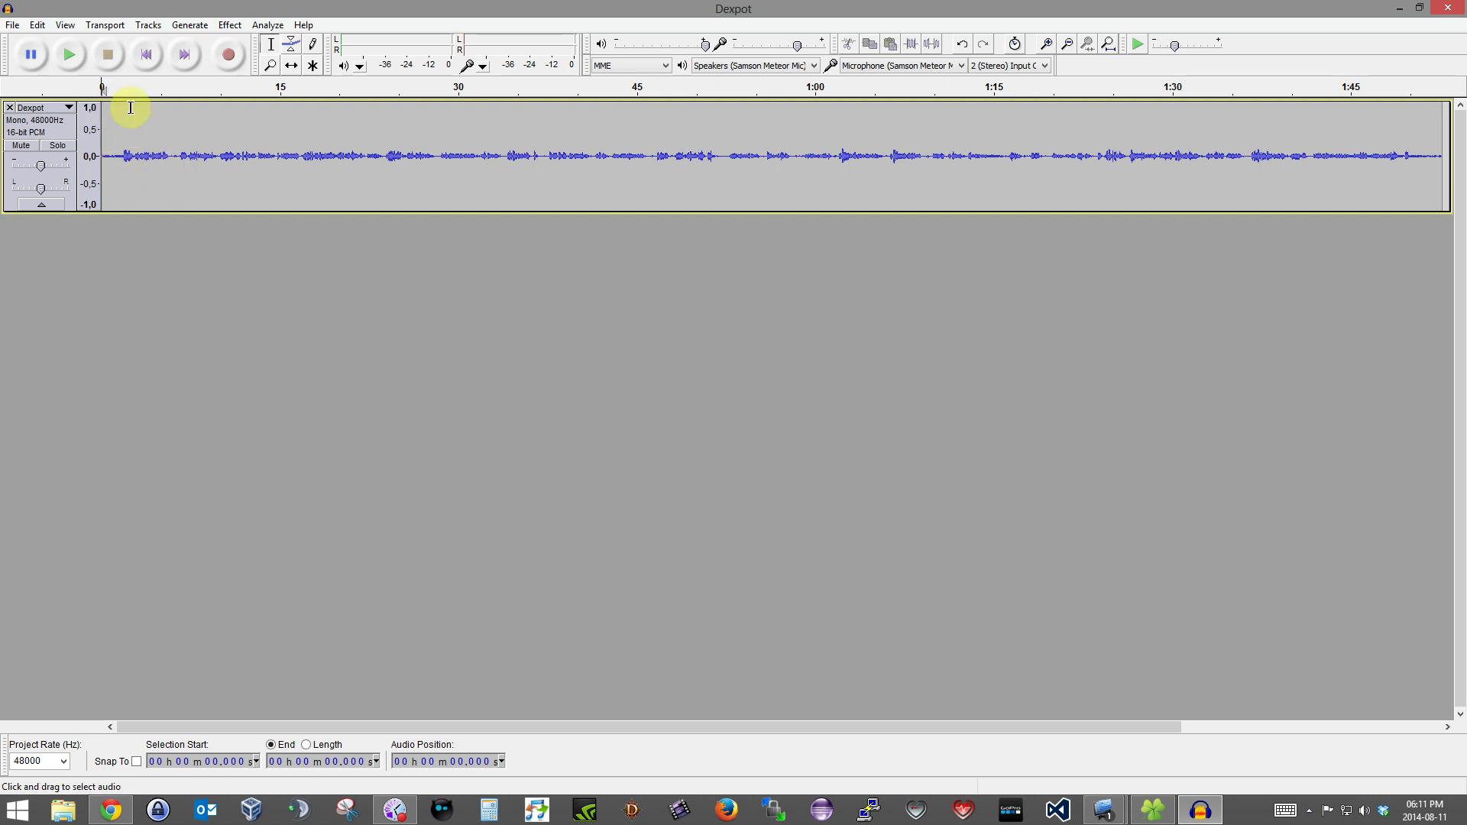
left_click(70, 56)
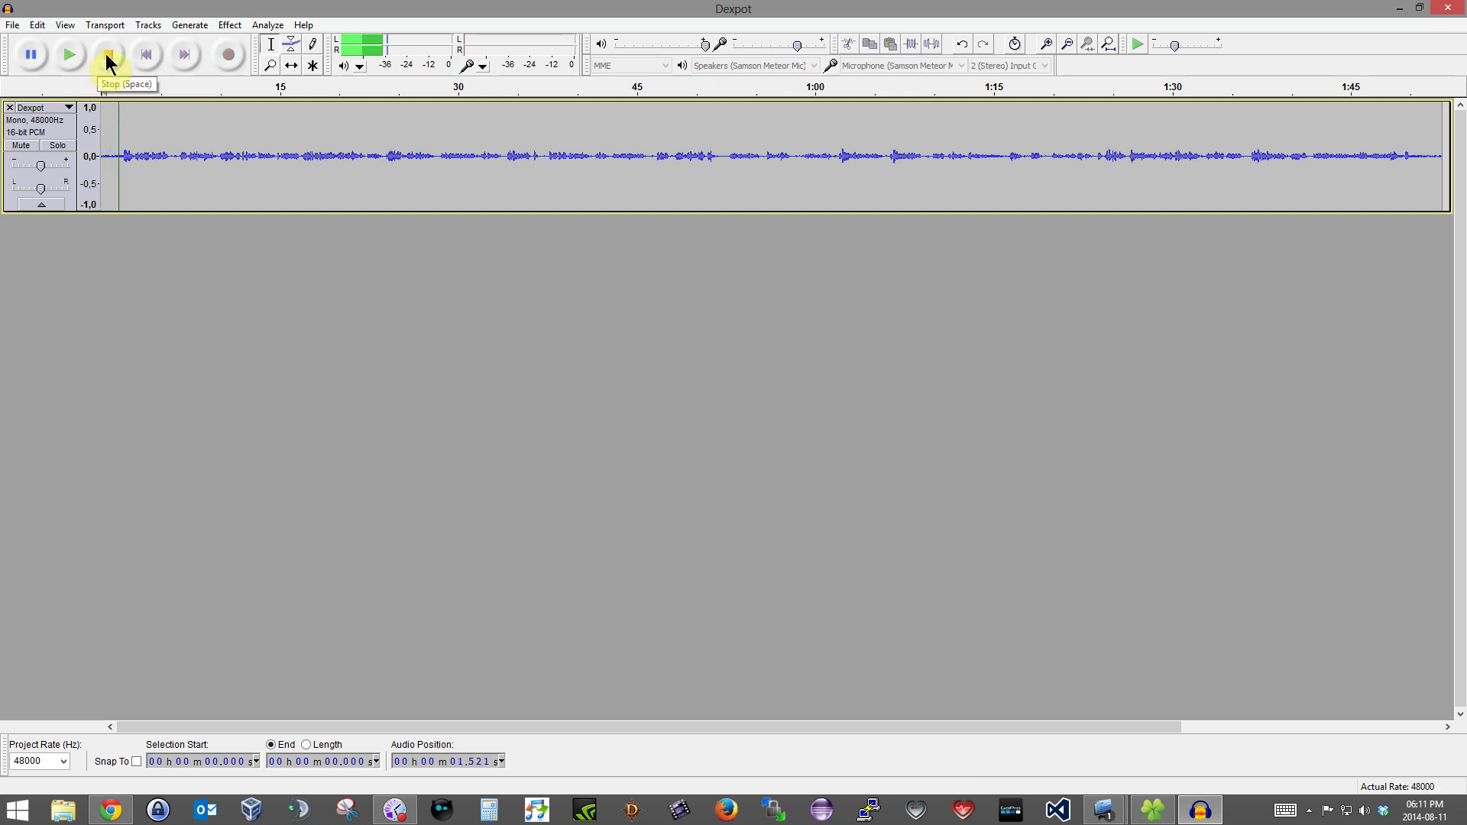
left_click(107, 60)
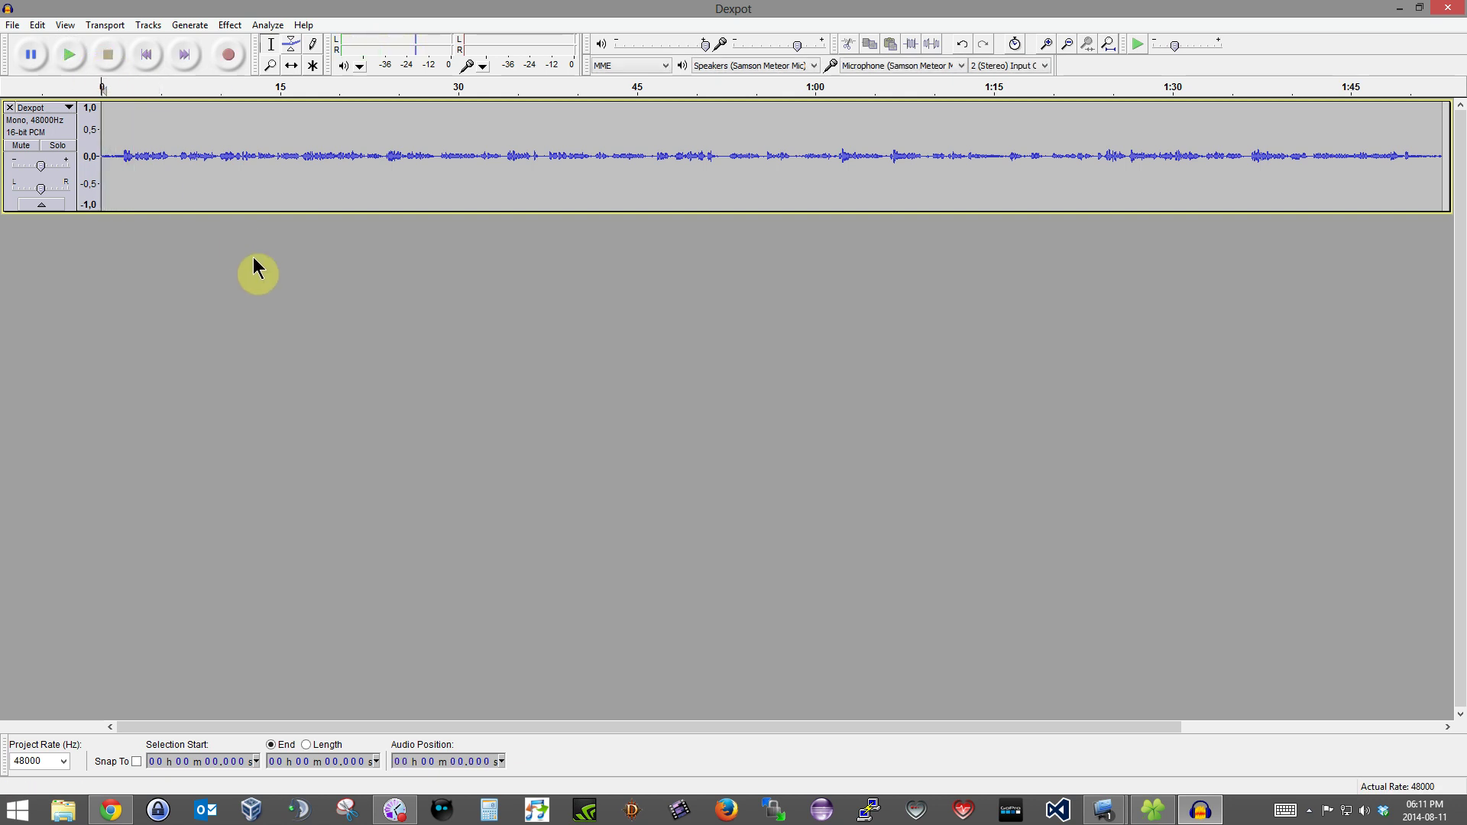
Step: Capture the quiet stretch from 0.834 s to 1.797 s as the noise profile
left_click(132, 163)
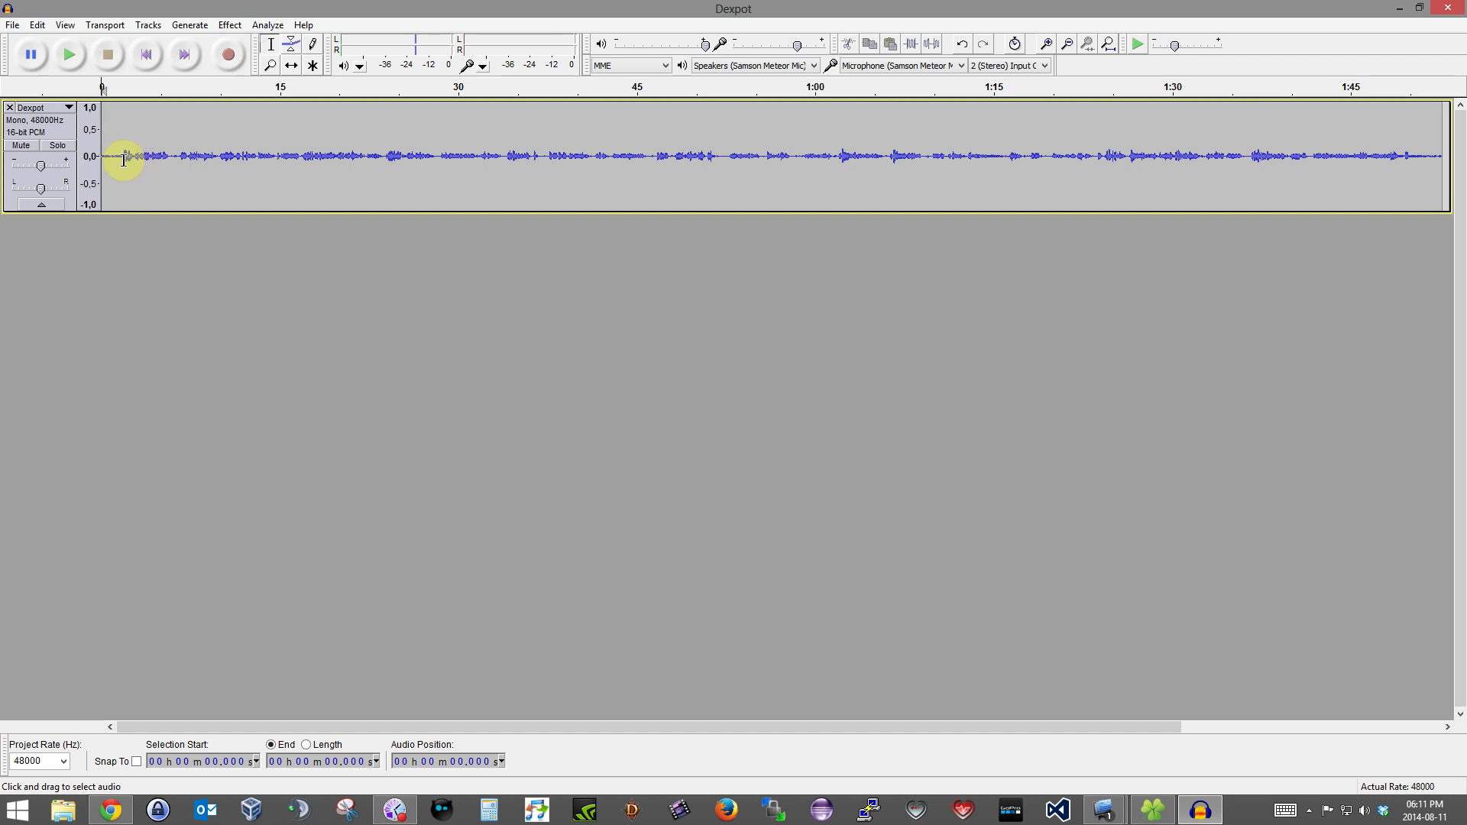
left_click_drag(123, 159, 92, 153)
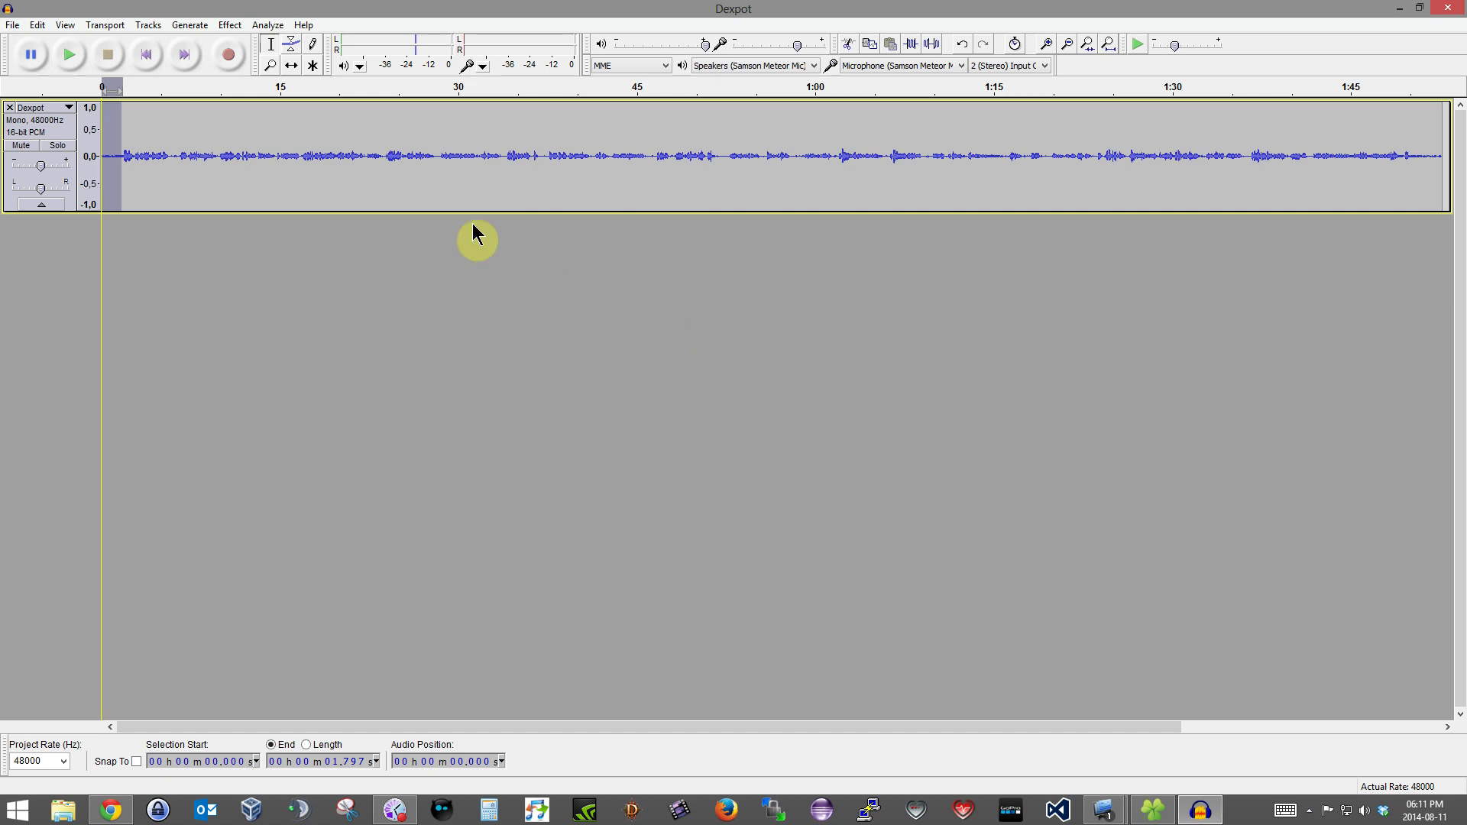
left_click(228, 26)
left_click(327, 298)
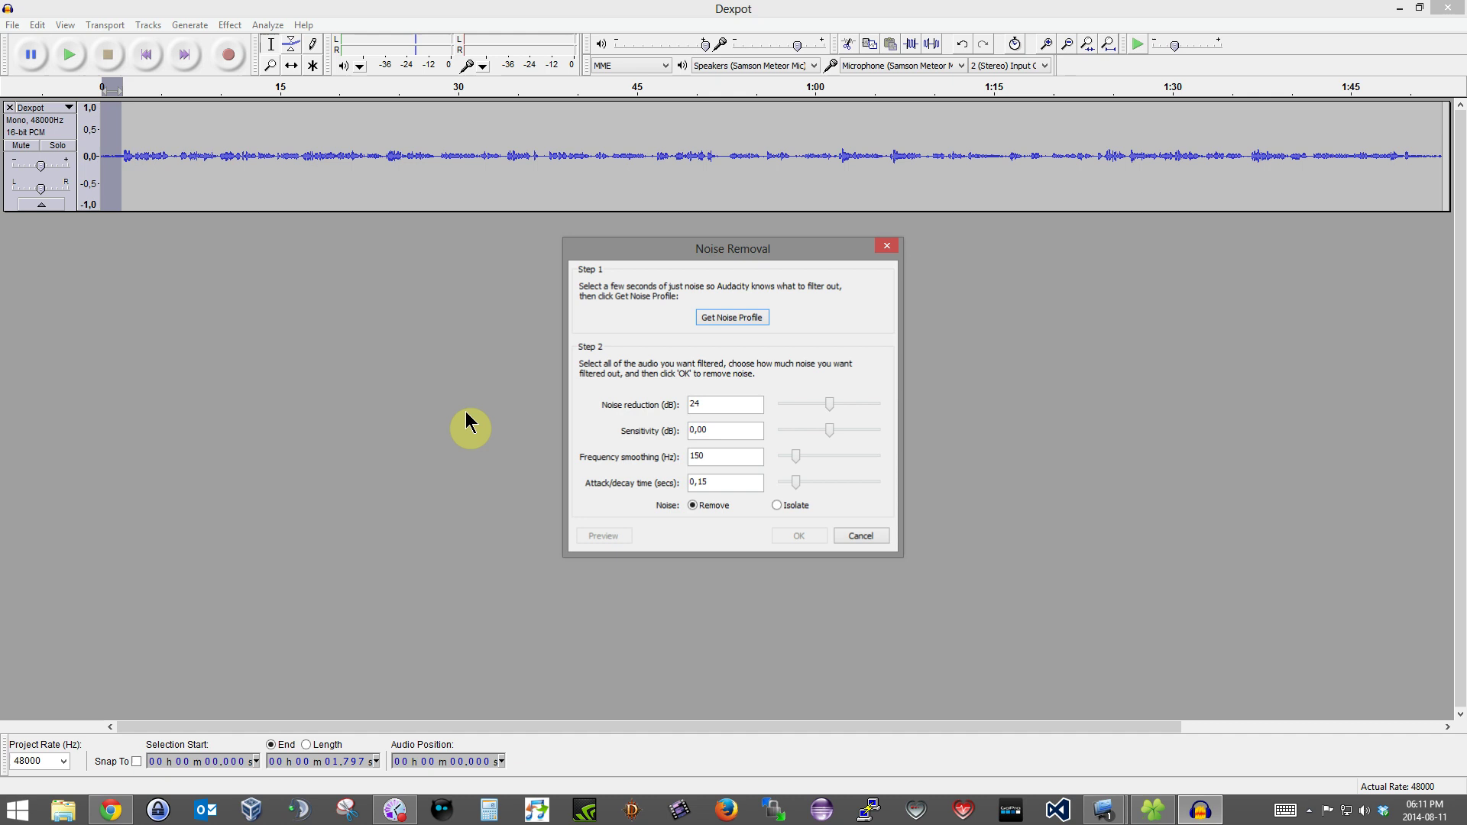
left_click(748, 320)
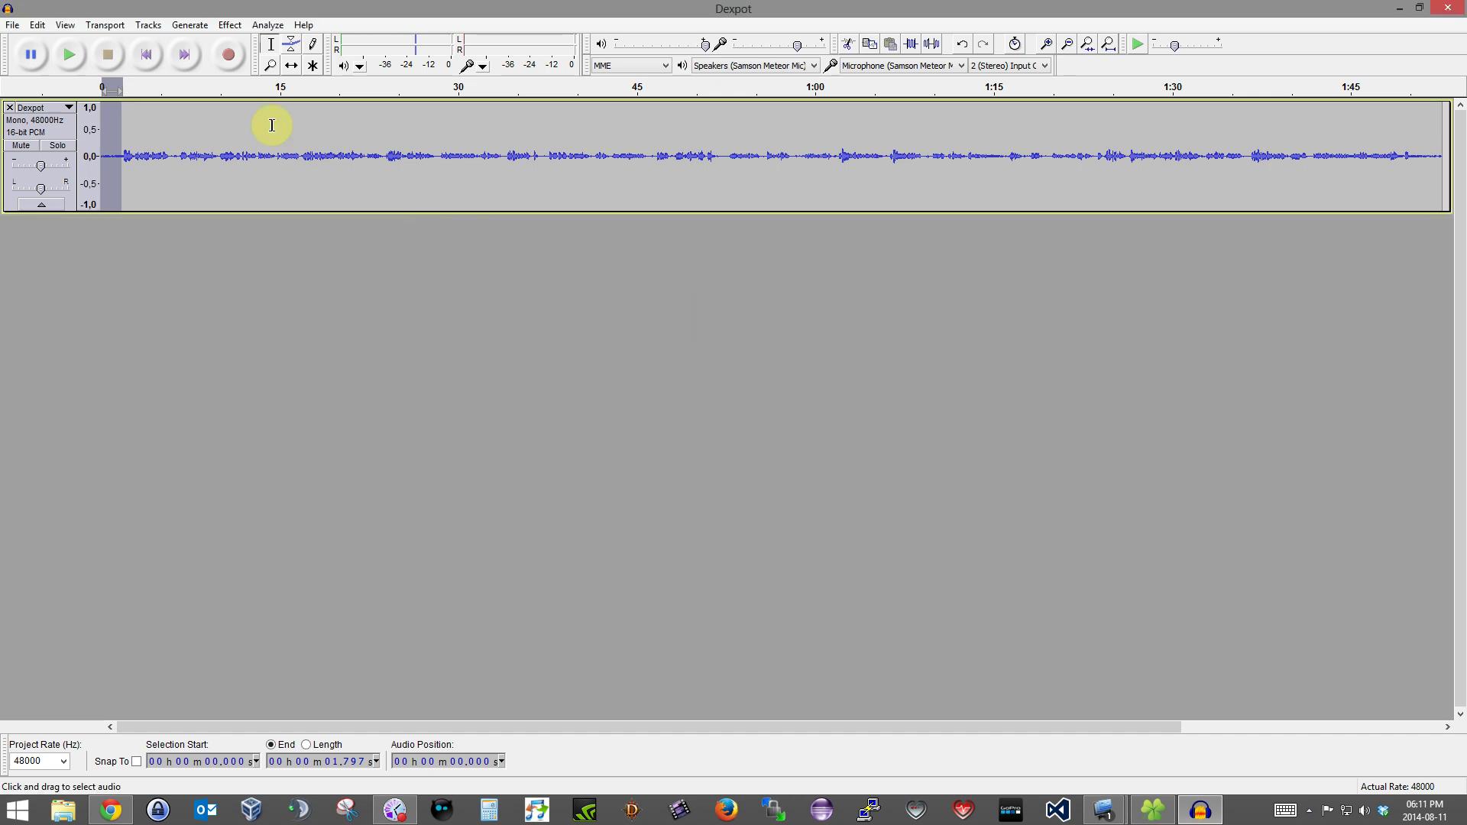
Step: Preview and apply 24 dB Noise Removal to the selected start of the track
left_click(228, 26)
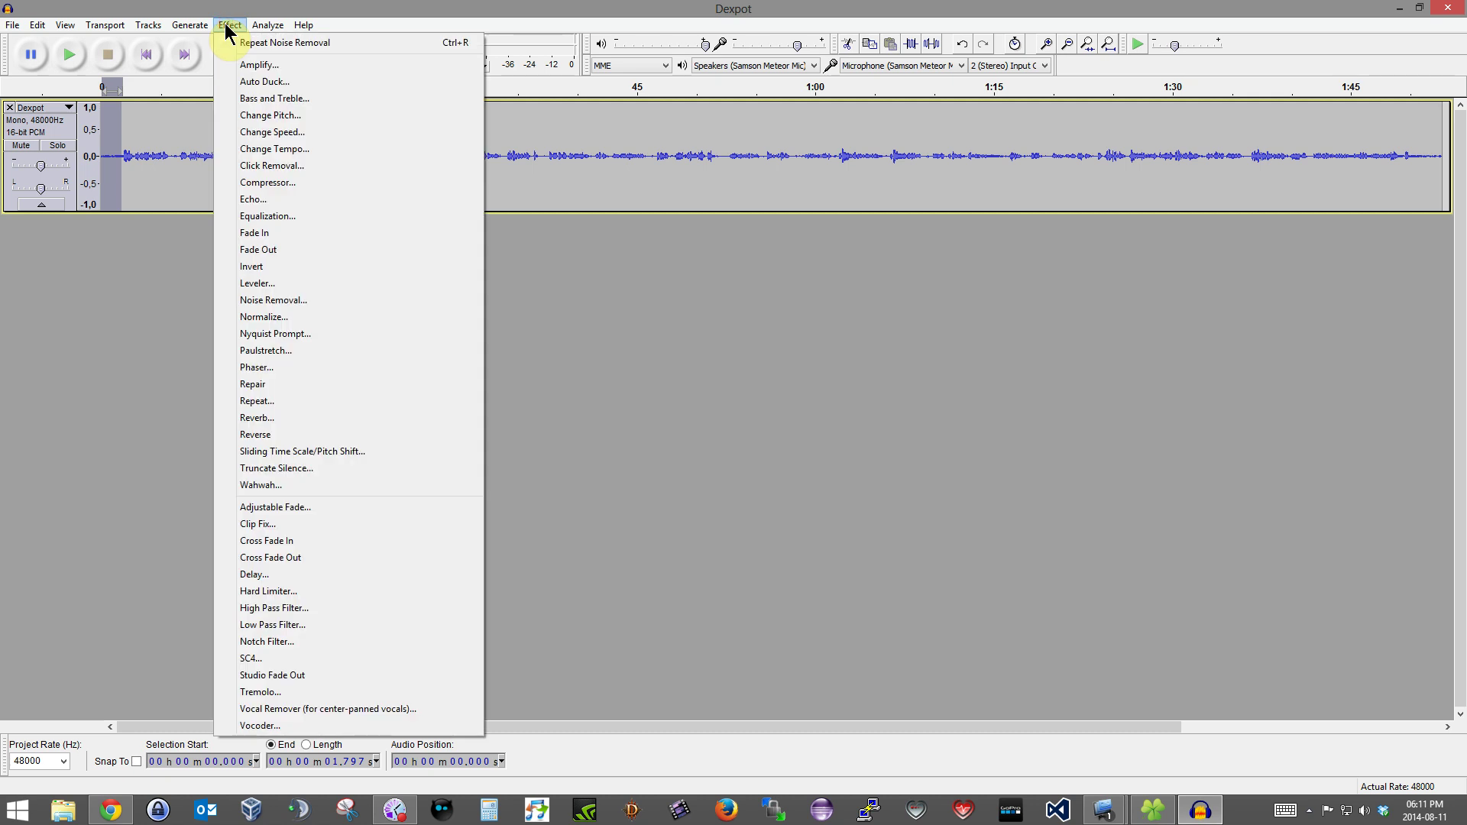
left_click(294, 301)
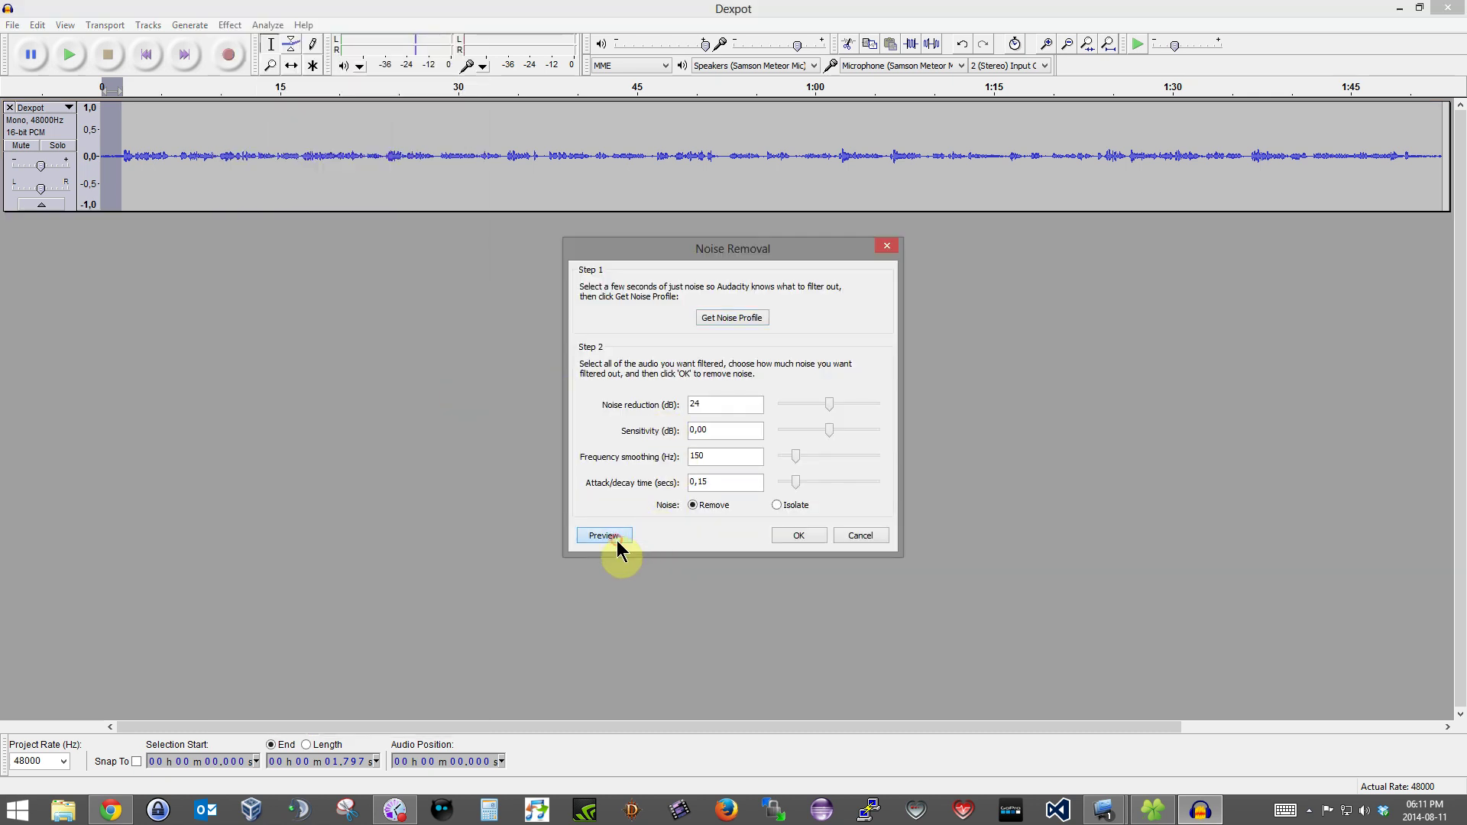
left_click(616, 539)
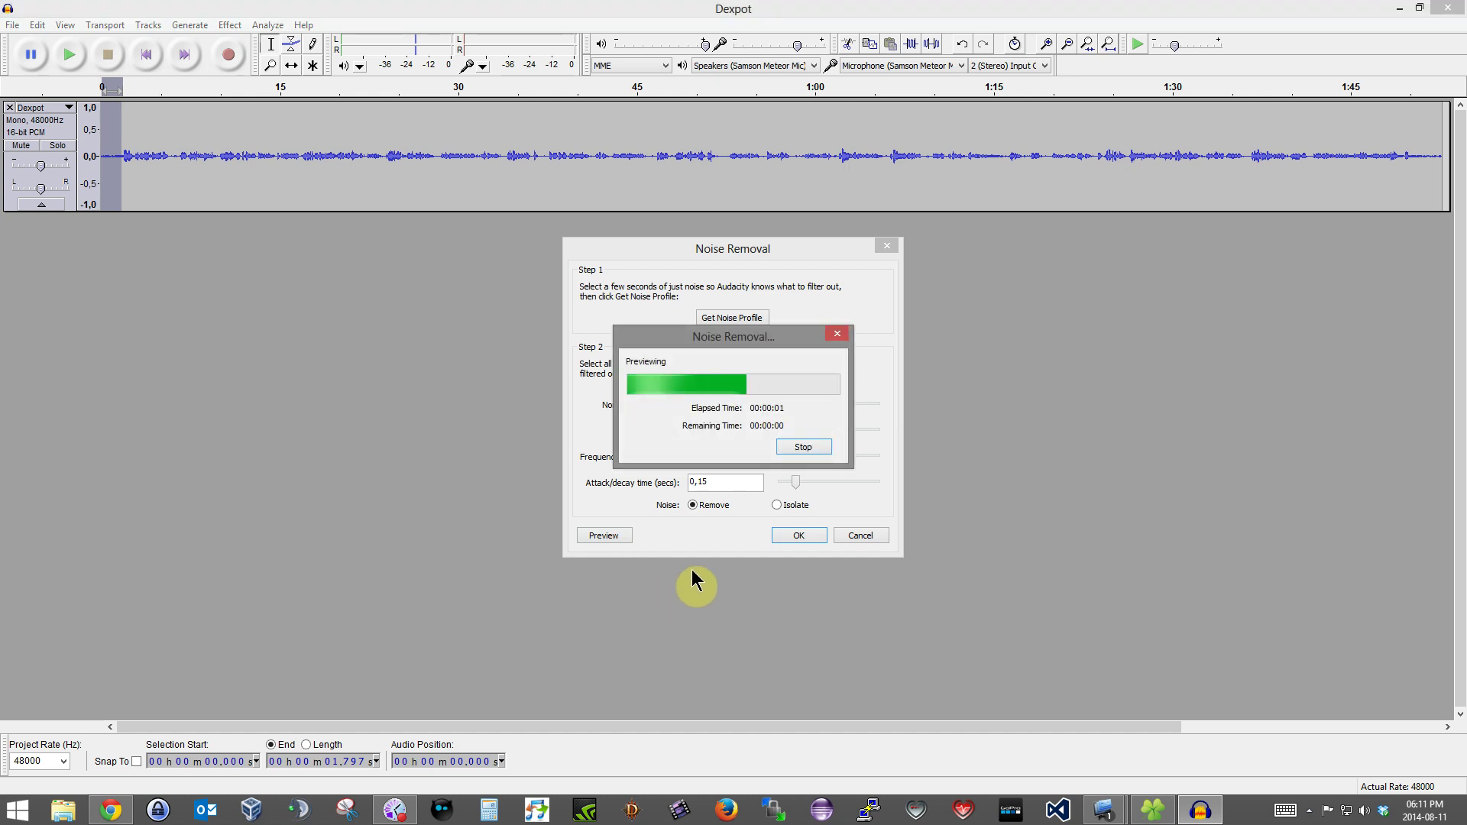
left_click(791, 538)
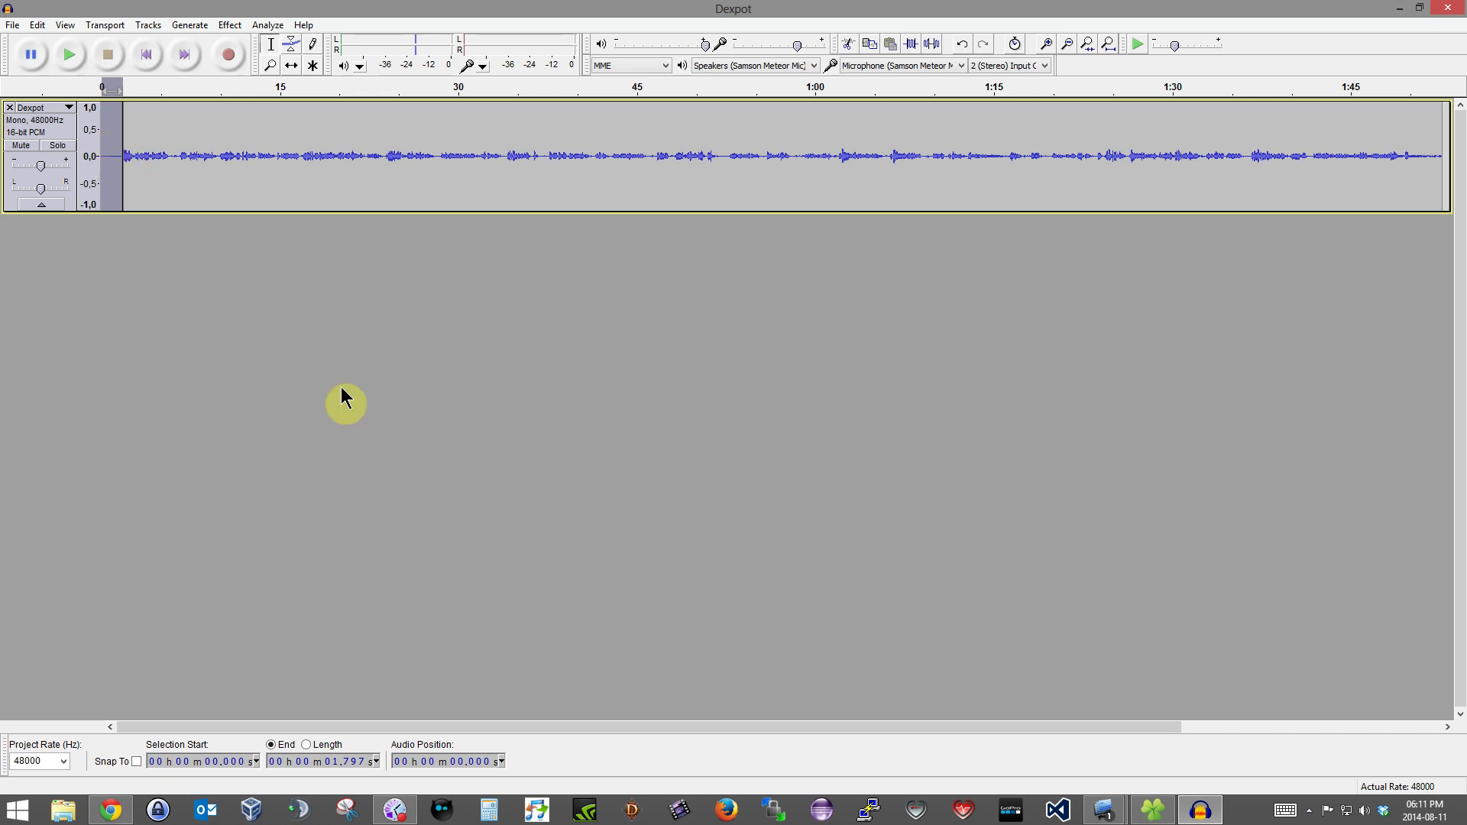
left_click(113, 162)
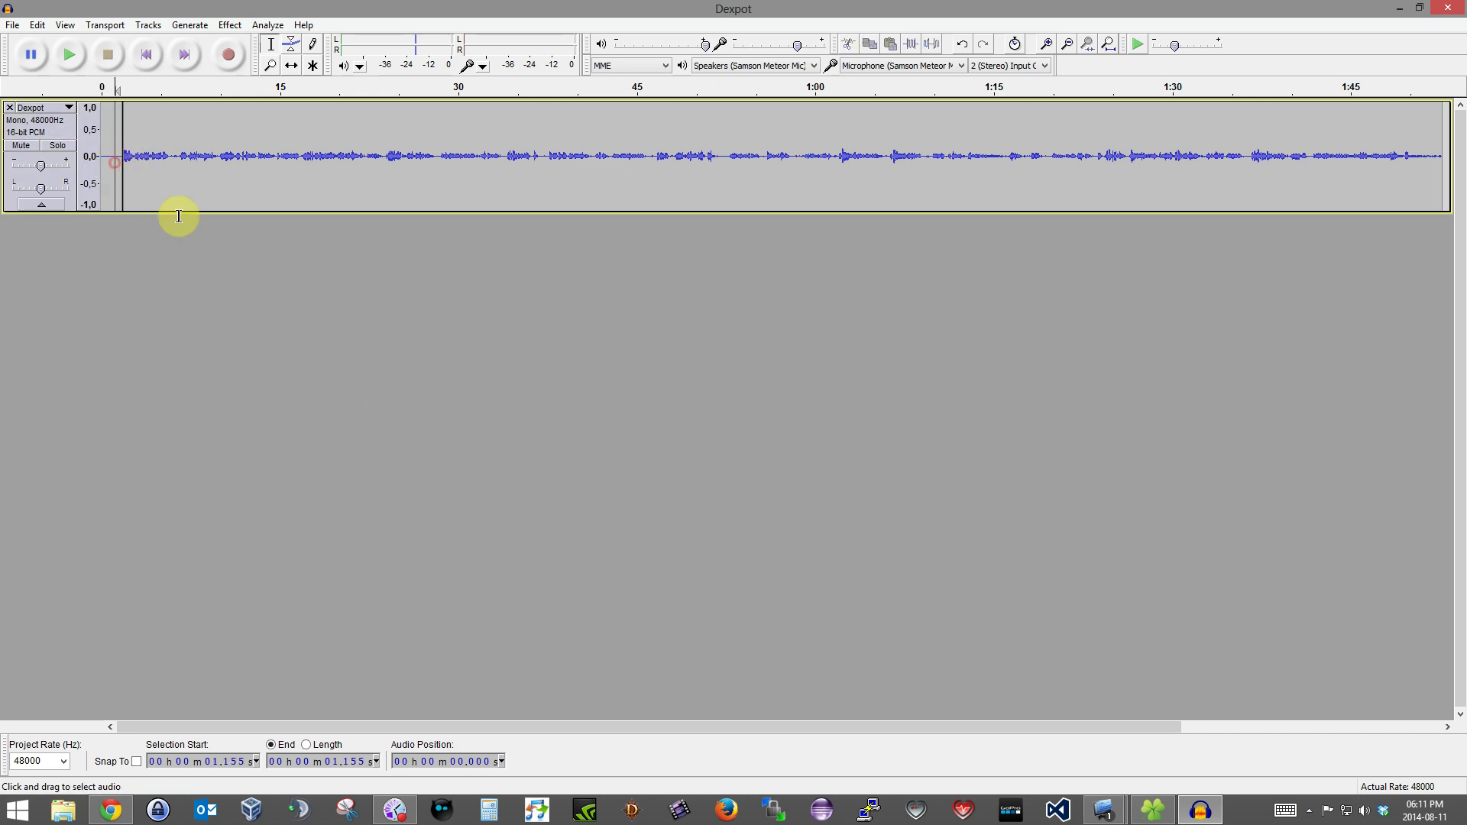
key("Home")
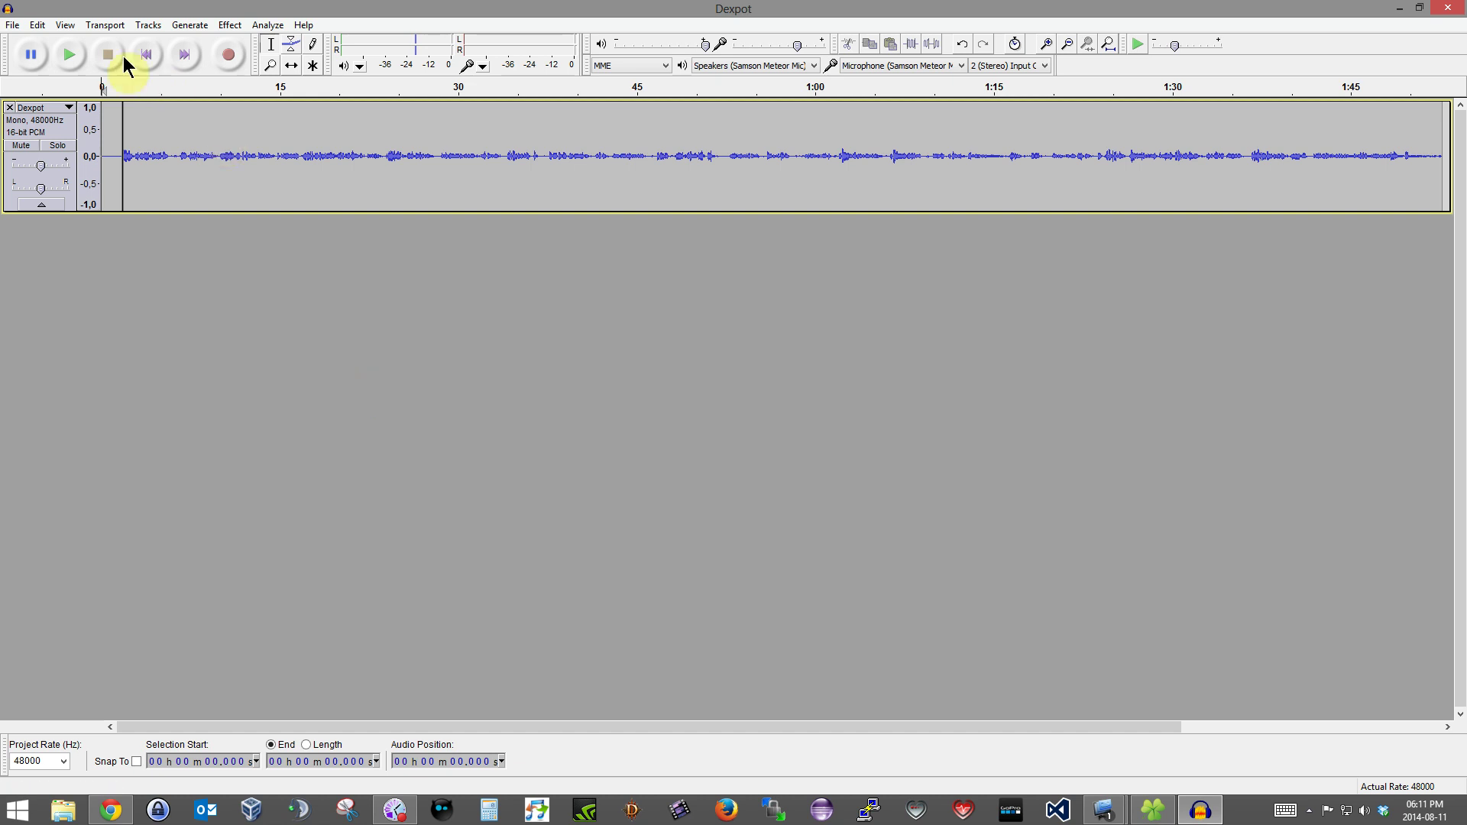
left_click(72, 55)
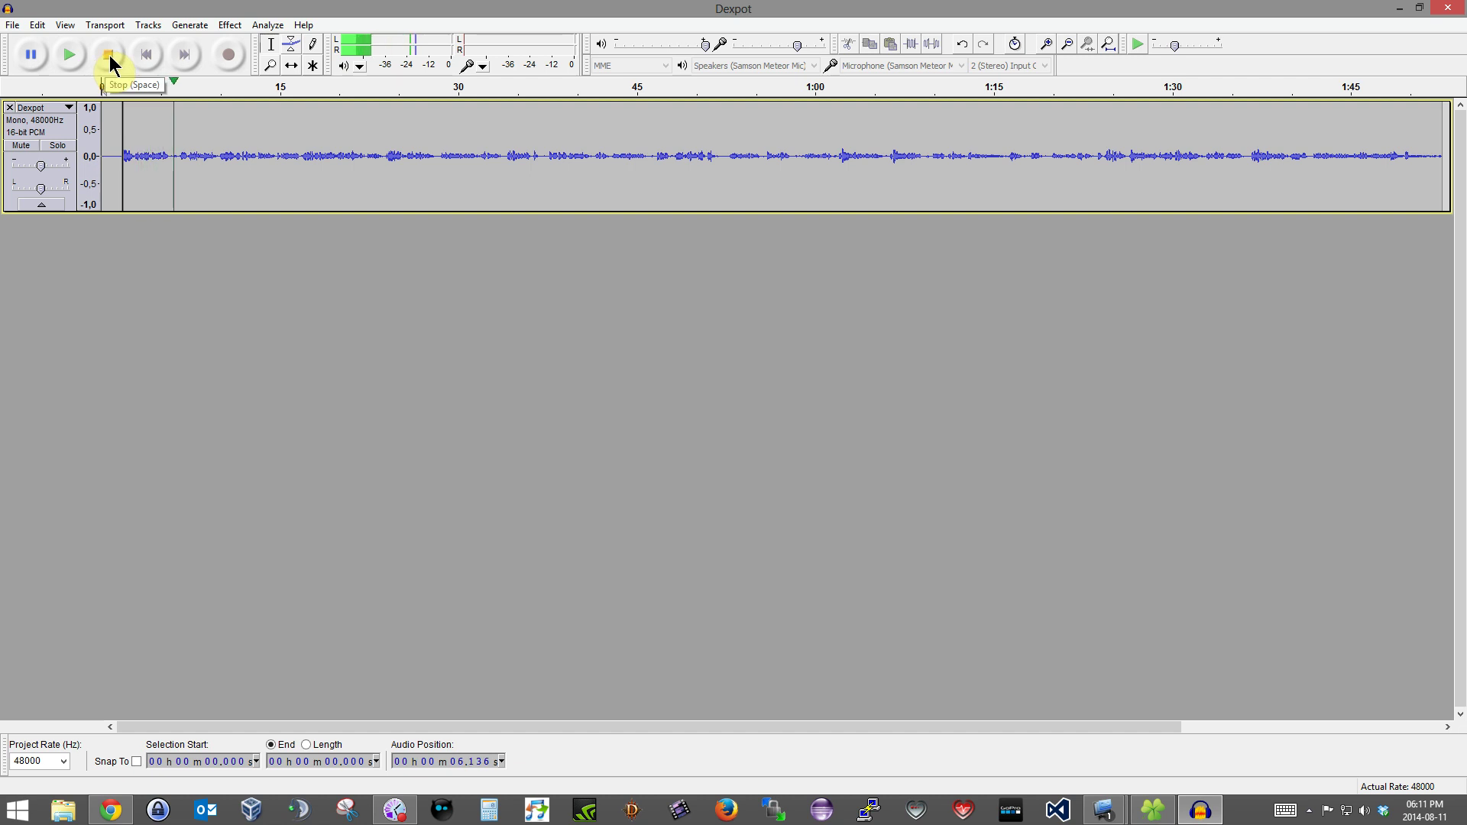
left_click(109, 55)
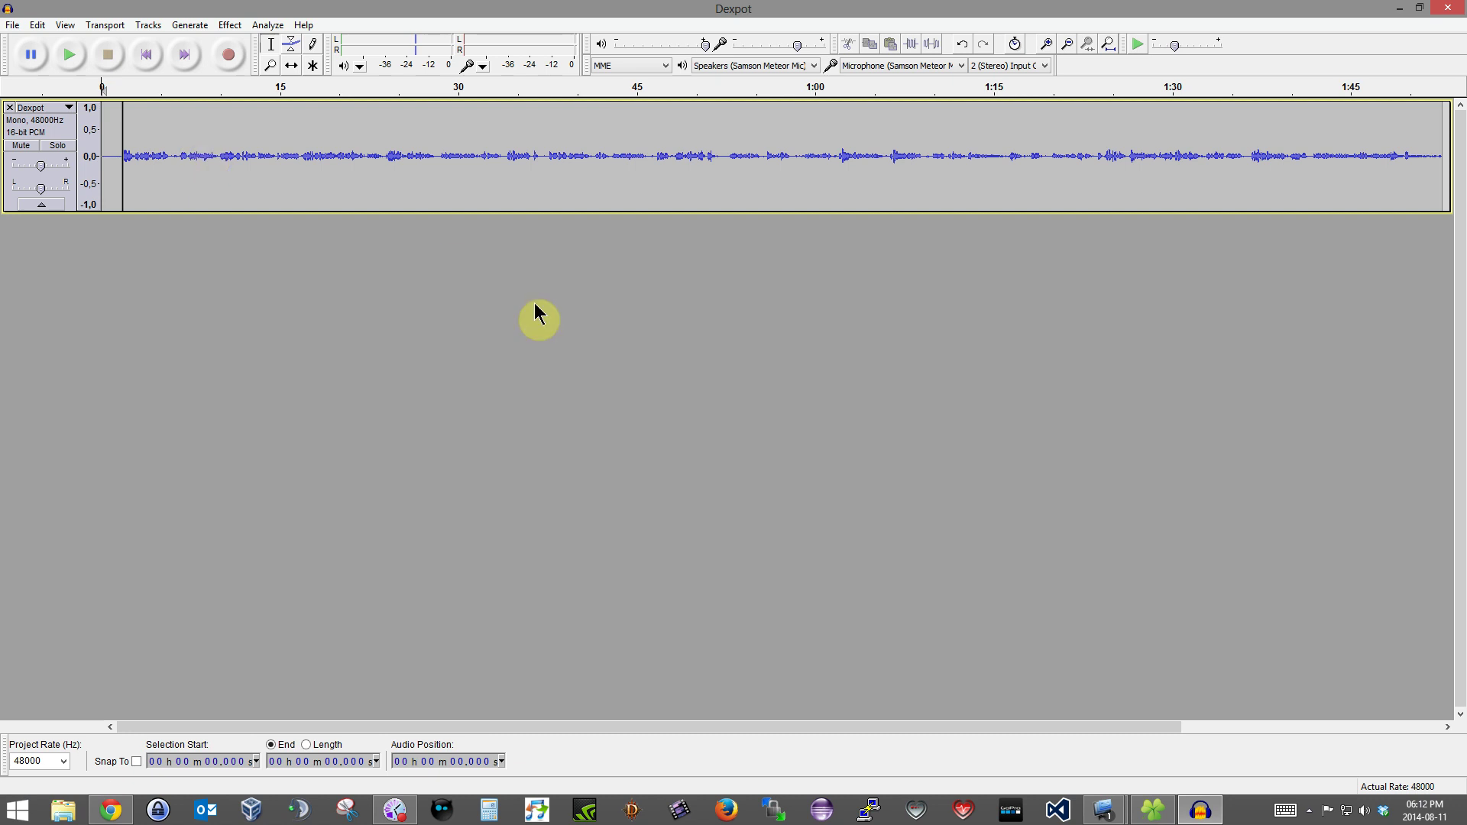
Step: Clear the selection, then preview and apply 24 dB Noise Removal across the full 1:52.680 track
left_click(634, 180)
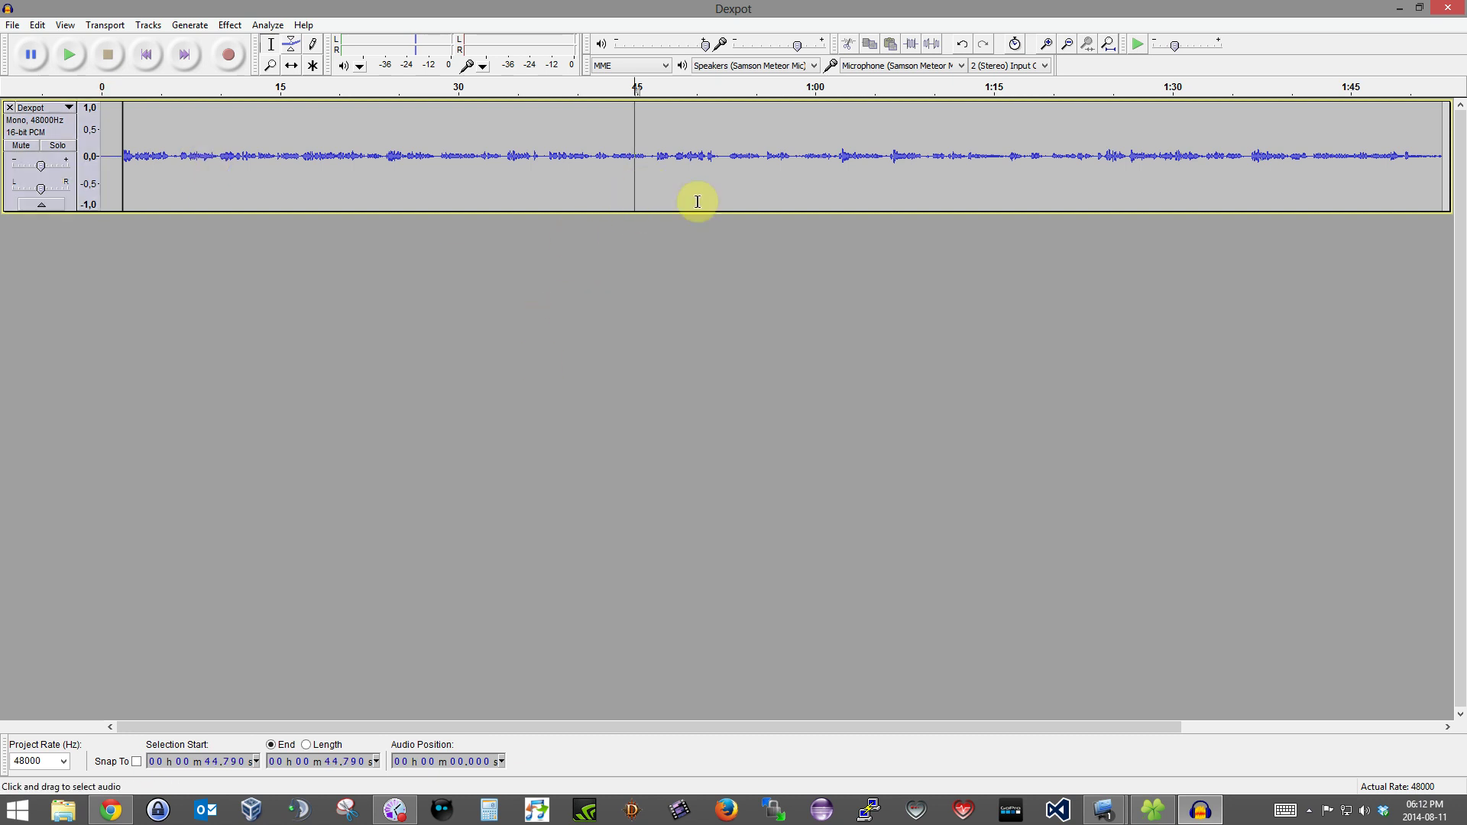
left_click(232, 25)
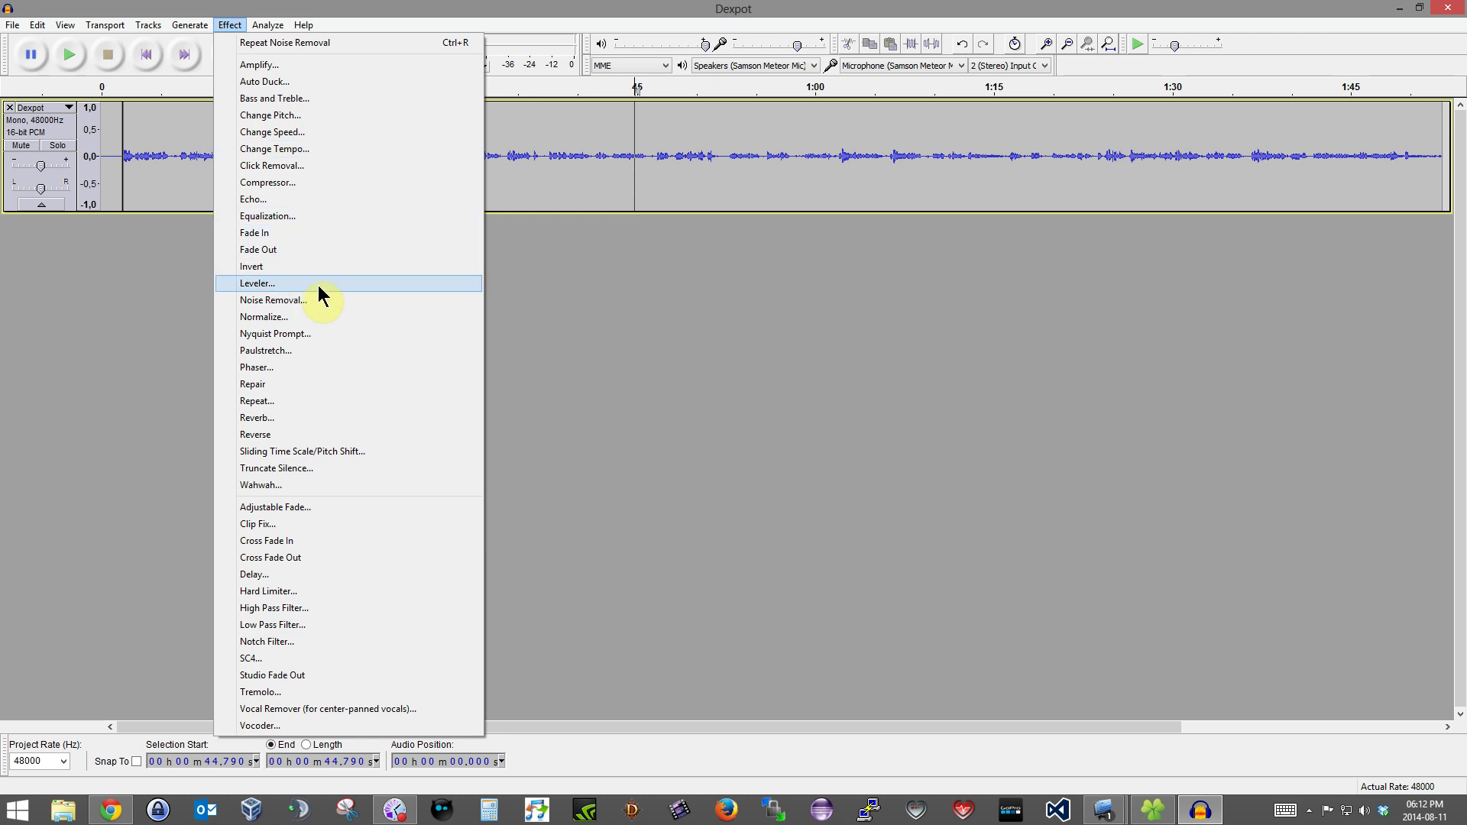
left_click(321, 301)
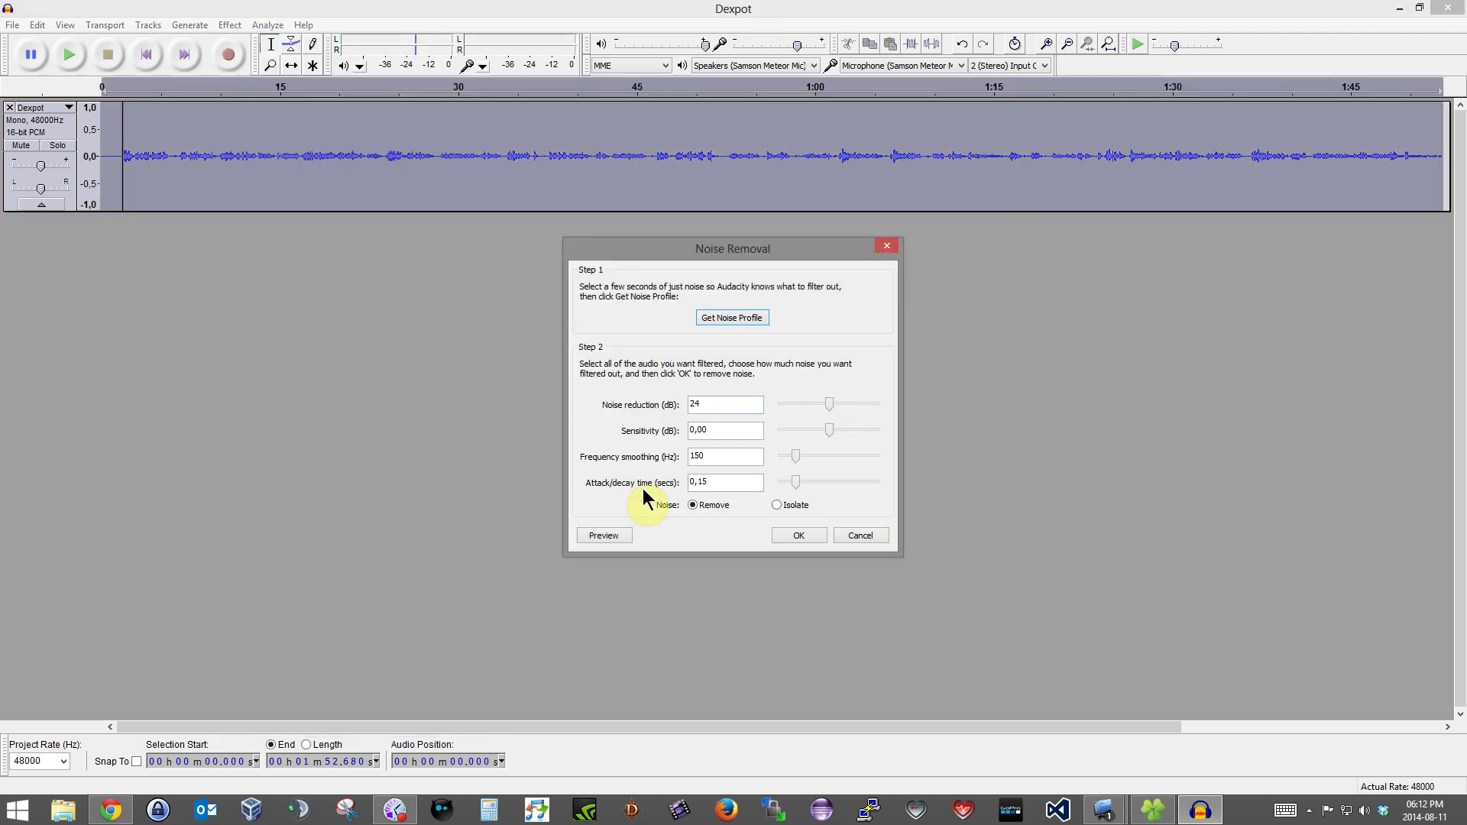
left_click(608, 535)
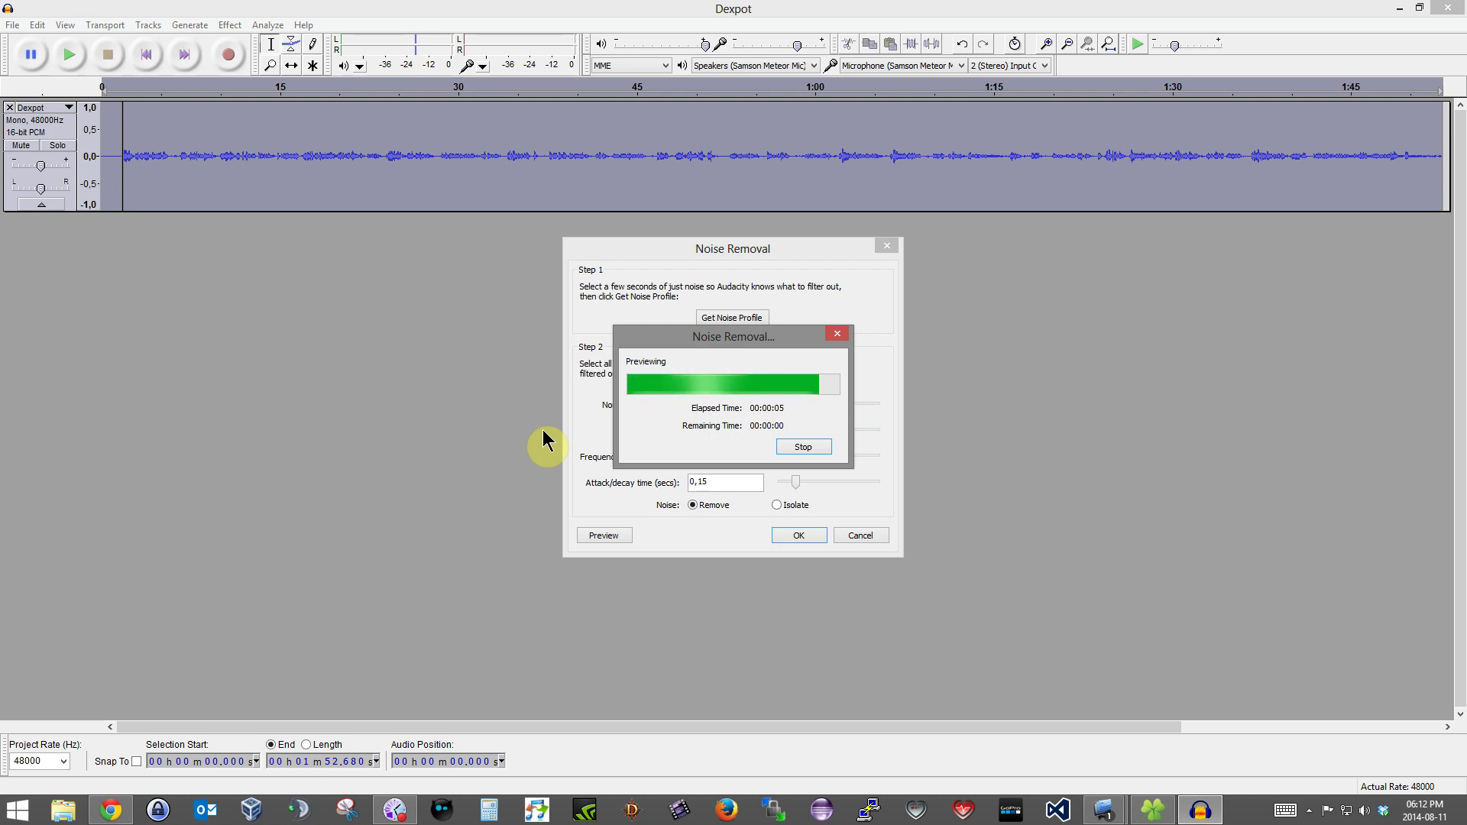
left_click(797, 535)
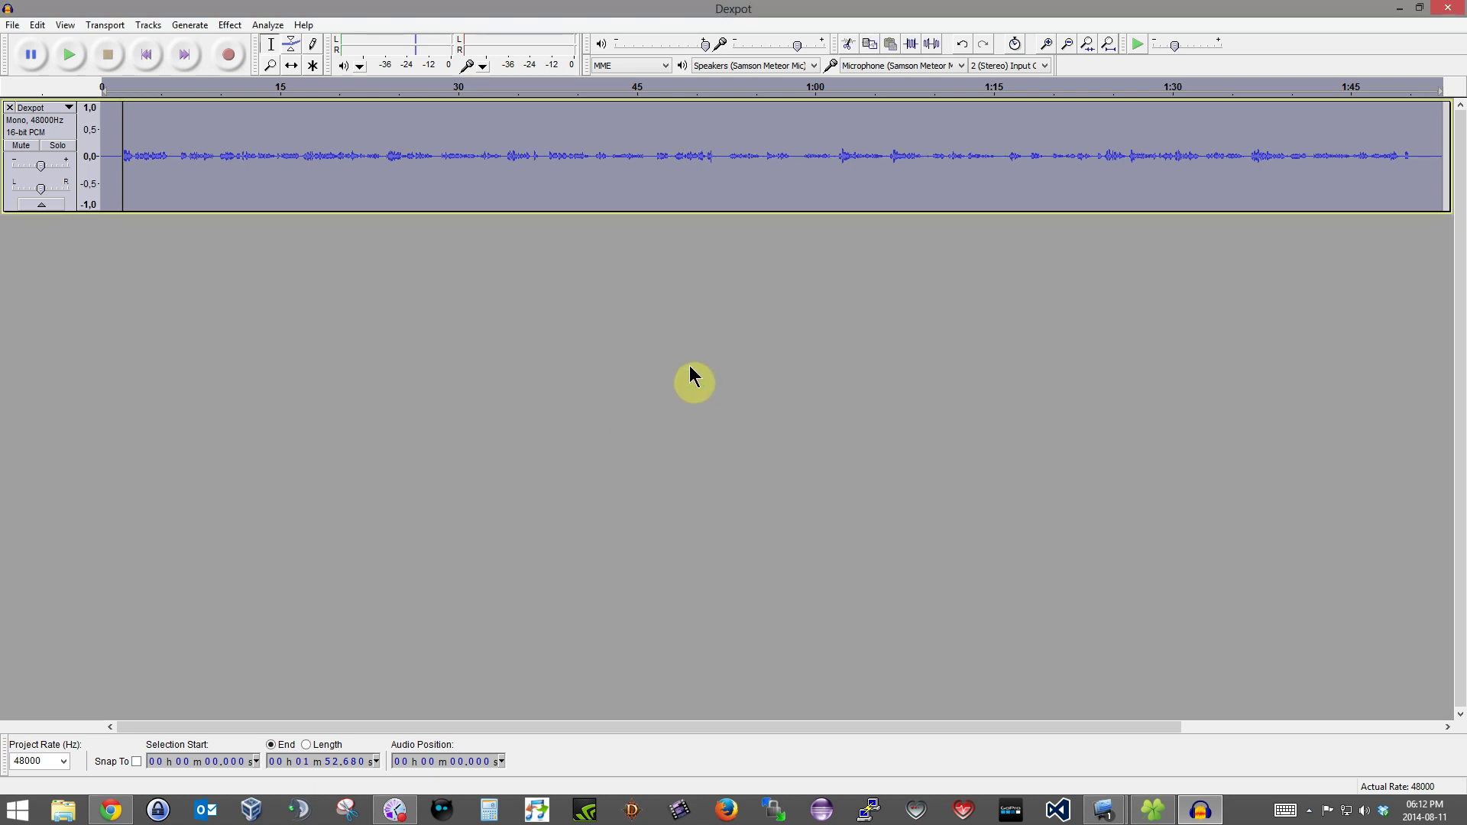
Step: Deselect the track and play the noise-reduced audio from the start for about seven seconds
left_click(451, 299)
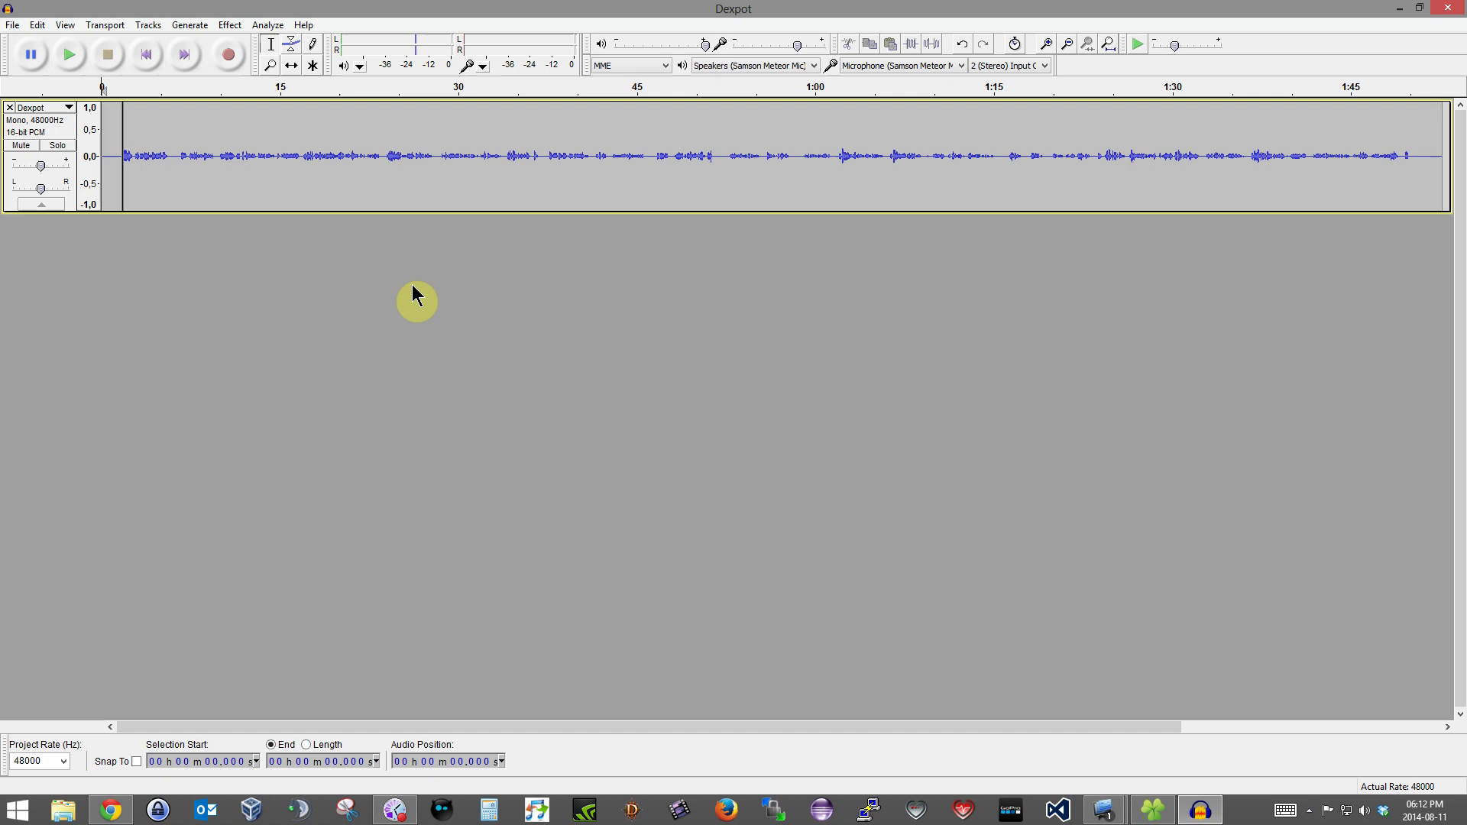
left_click(69, 54)
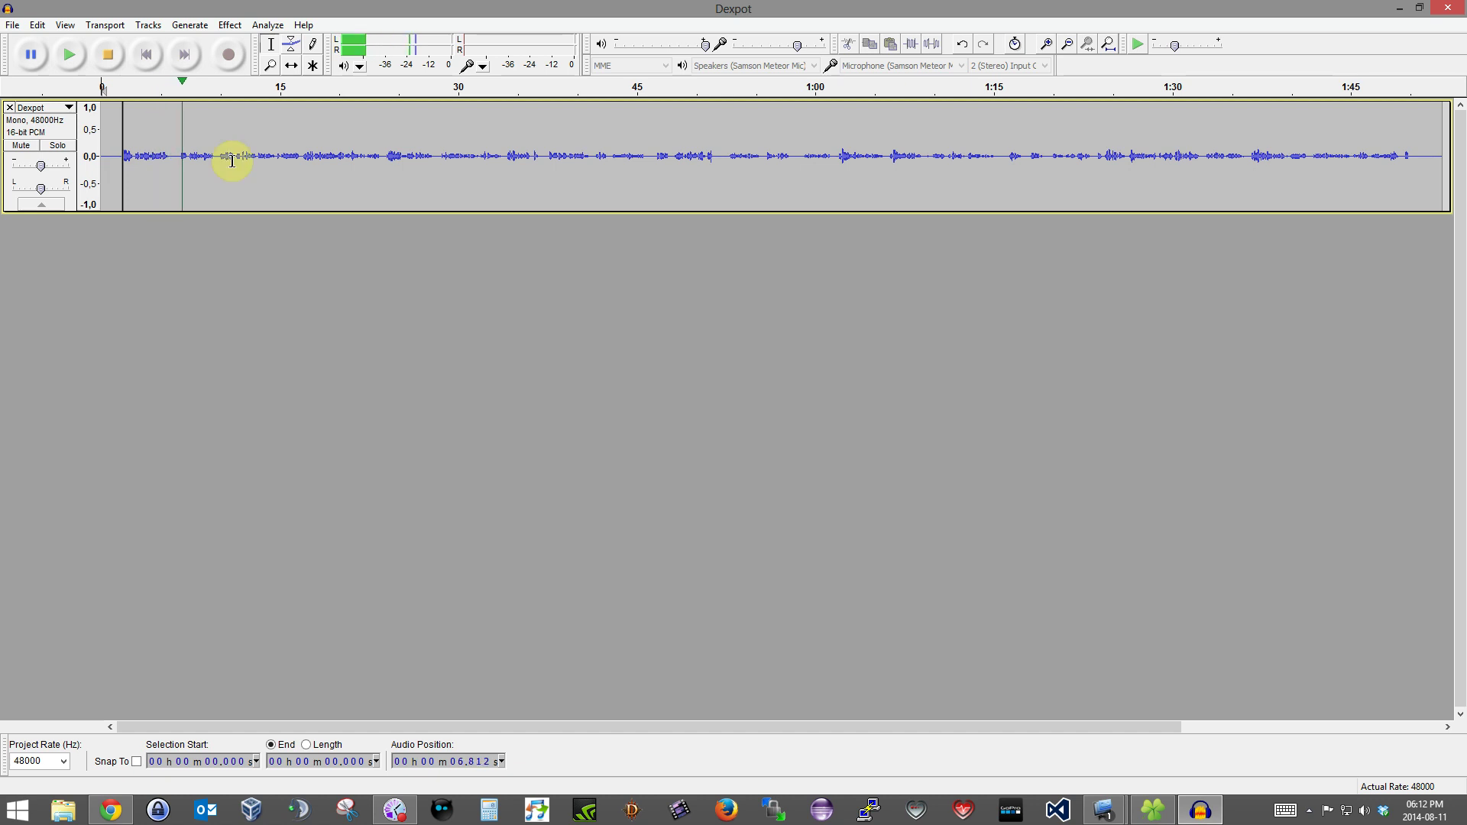
left_click(108, 56)
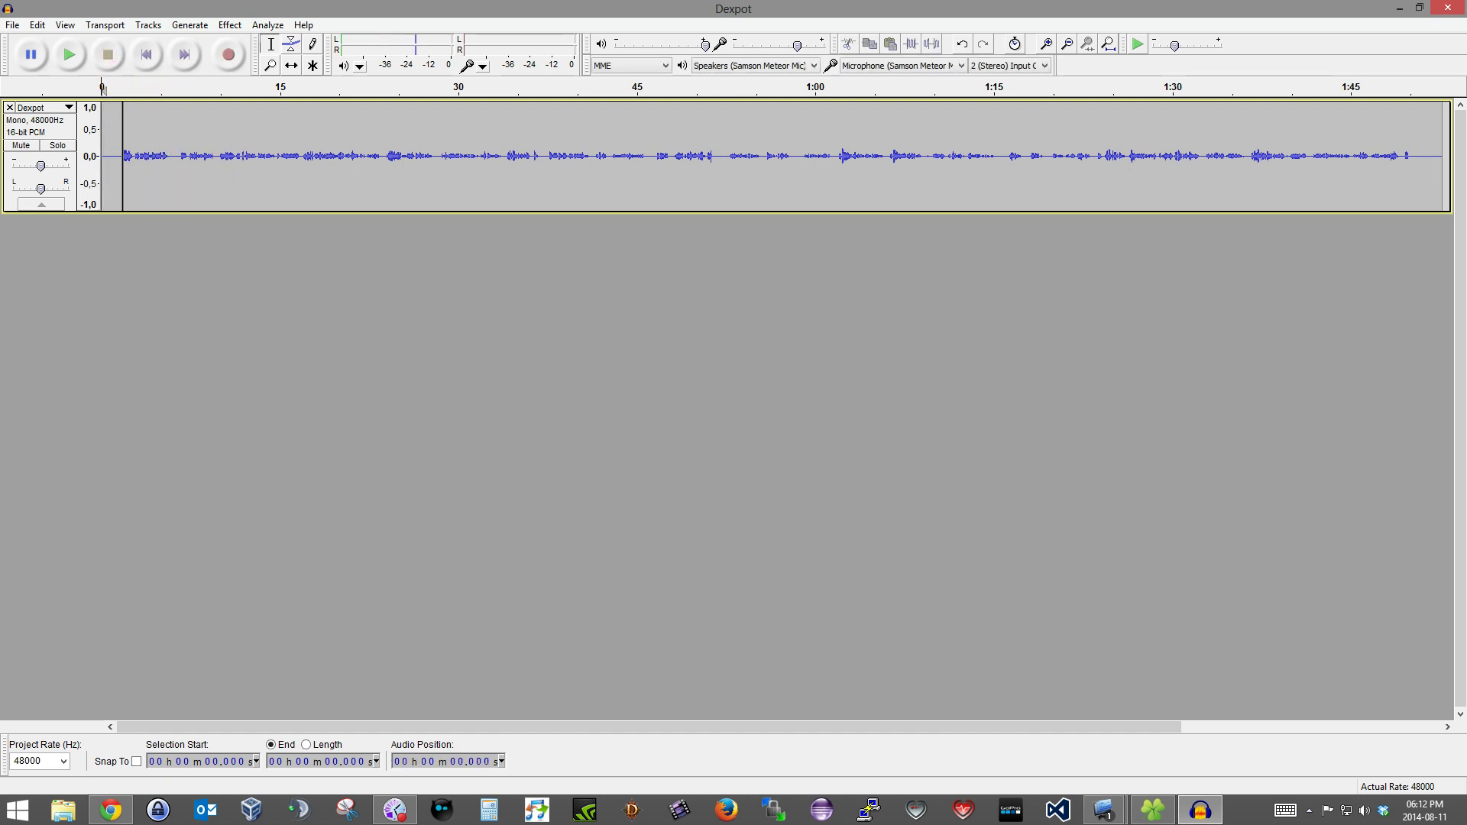